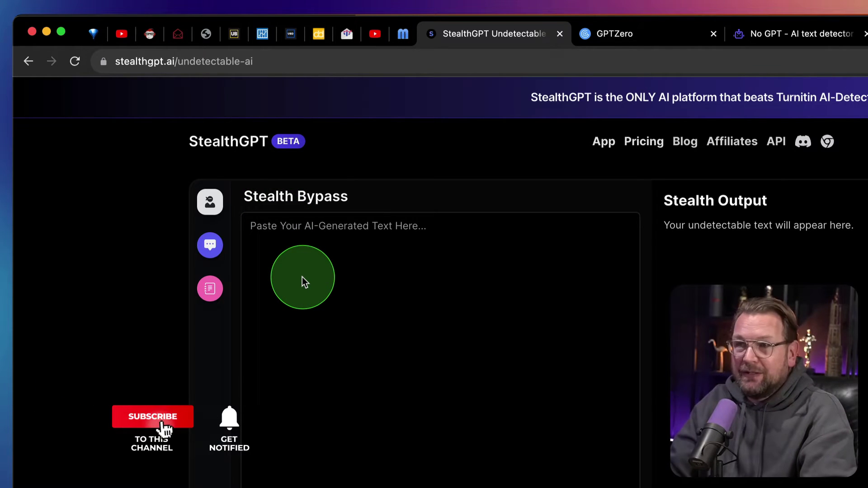
# Step: Look through StealthGPT's prompt-based and essay generators, then return to the AI bypass rewriter
pyautogui.click(209, 245)
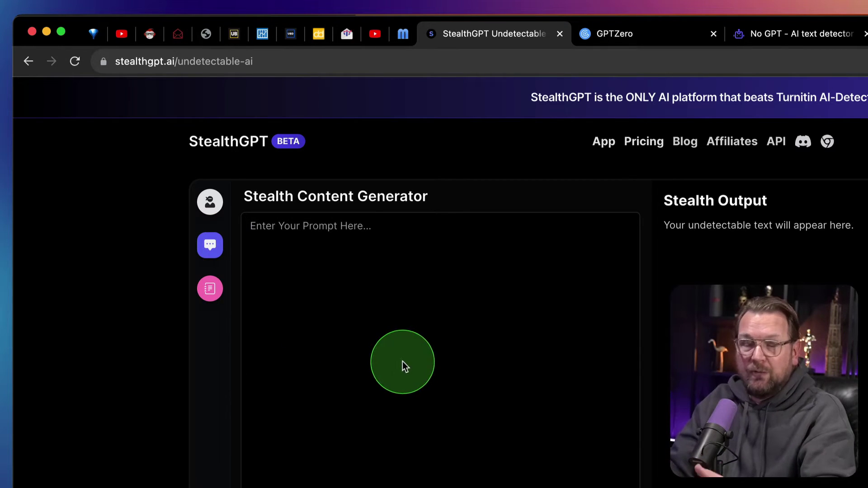
pyautogui.click(211, 291)
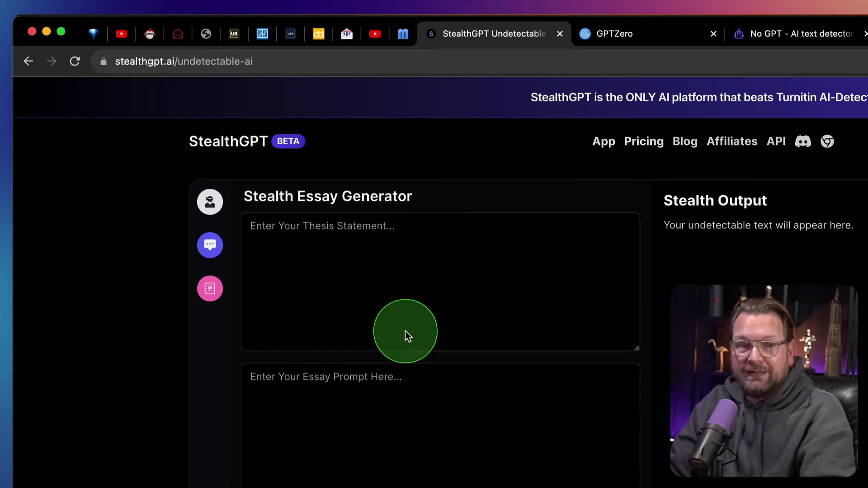
pyautogui.click(212, 203)
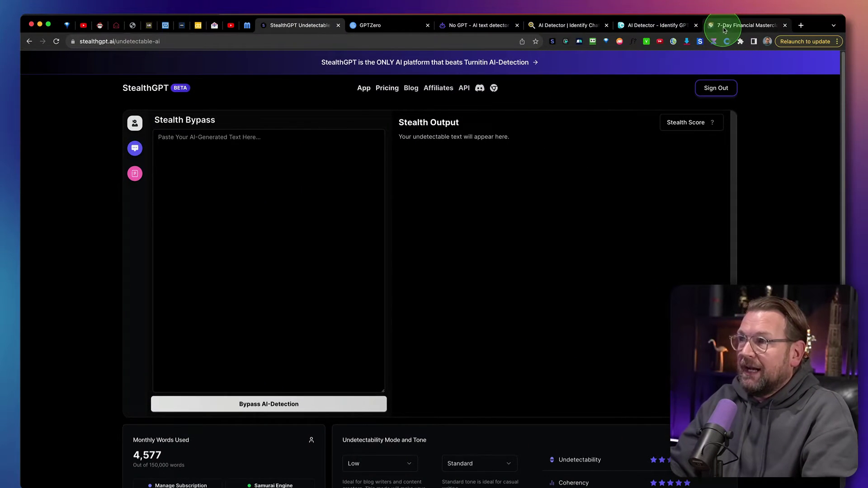
# Step: Copy the full 7-Day Financial Masterclass email from the TypingMind chat
pyautogui.click(724, 28)
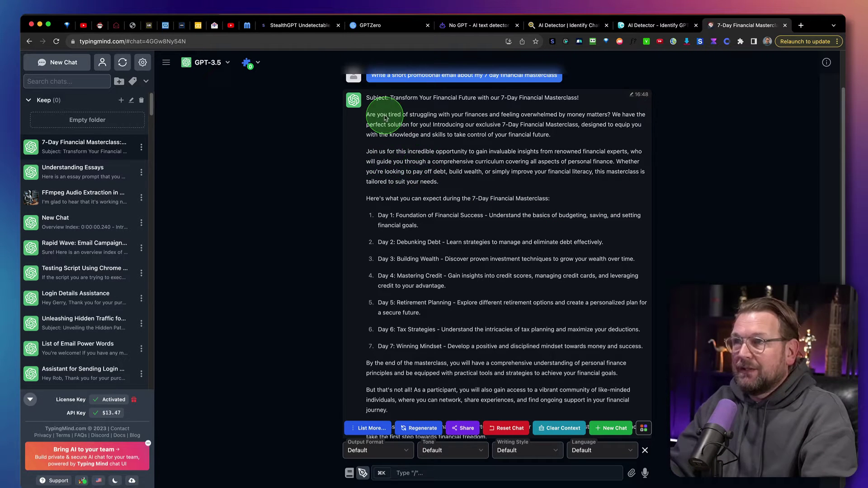
pyautogui.moveTo(367, 100); pyautogui.dragTo(524, 292)
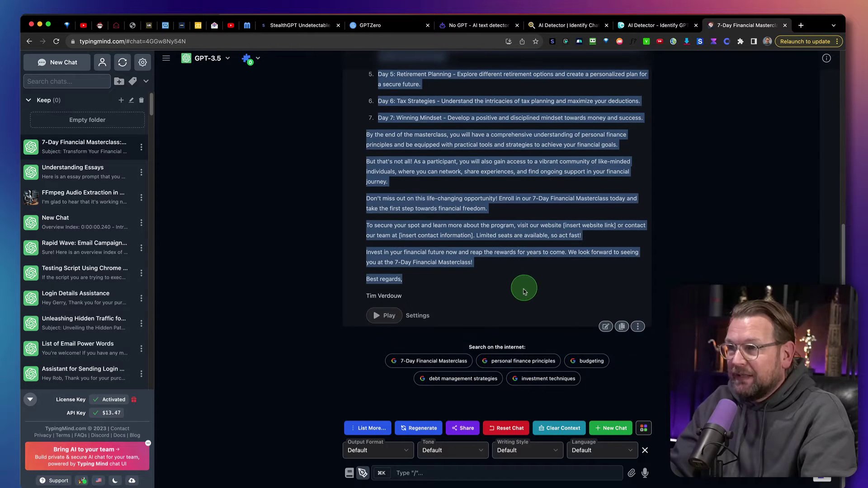
pyautogui.rightClick(418, 236)
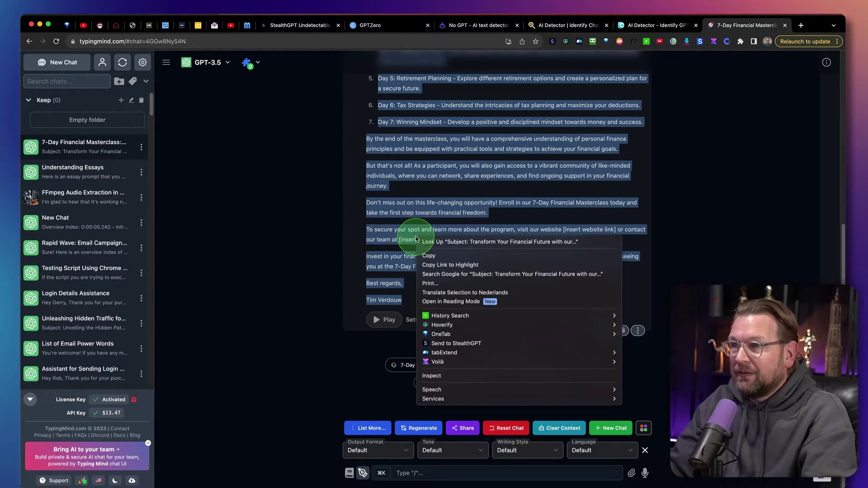
pyautogui.click(429, 257)
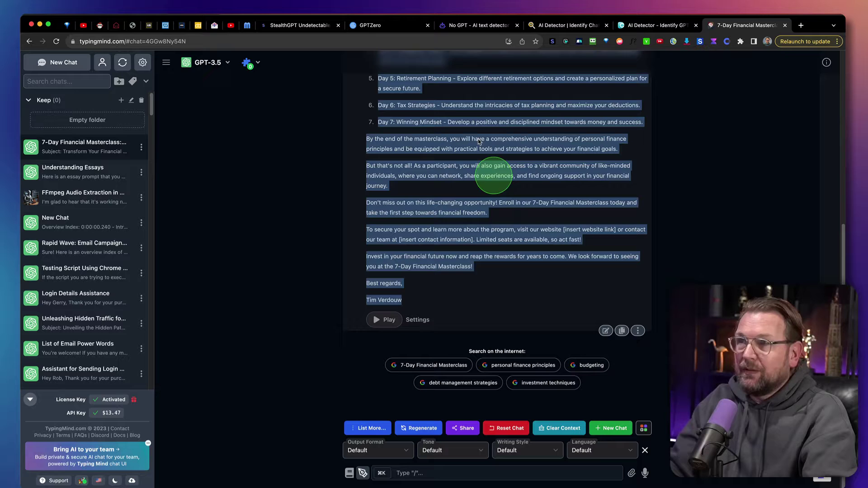
# Step: Paste the 2412-character masterclass email into GPTZero and scan it, getting 93% AI probability
pyautogui.click(375, 26)
pyautogui.click(280, 260)
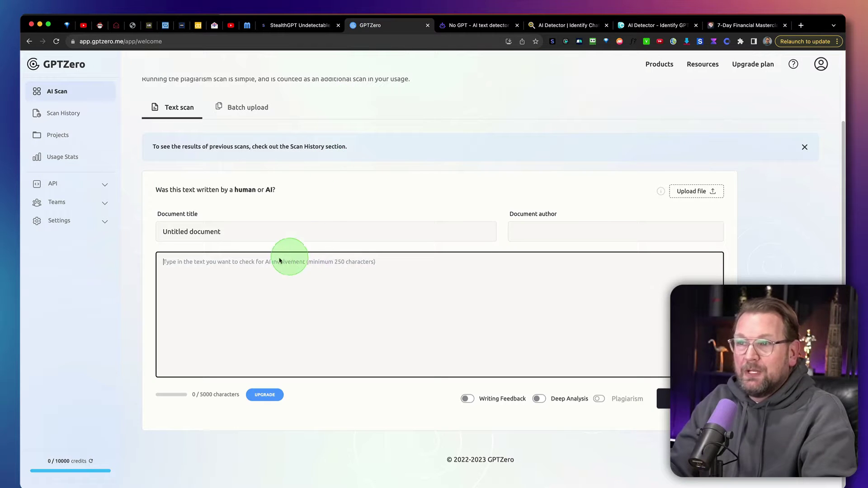
pyautogui.press('super+v')
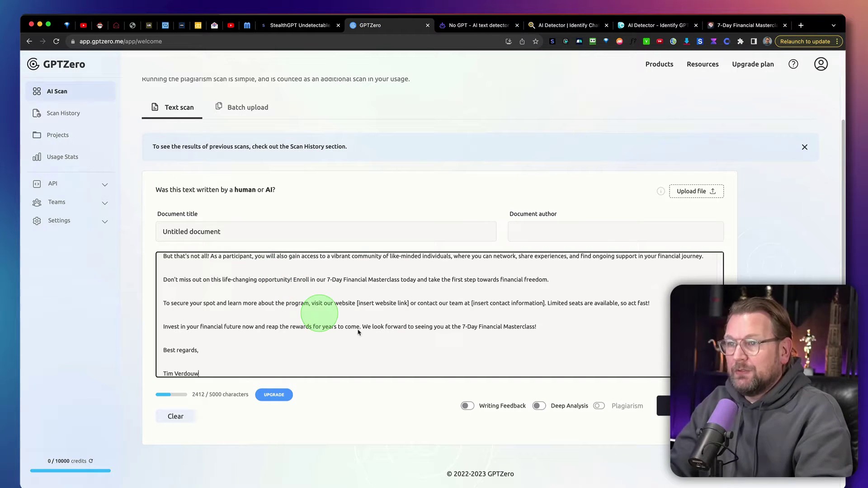
pyautogui.click(664, 405)
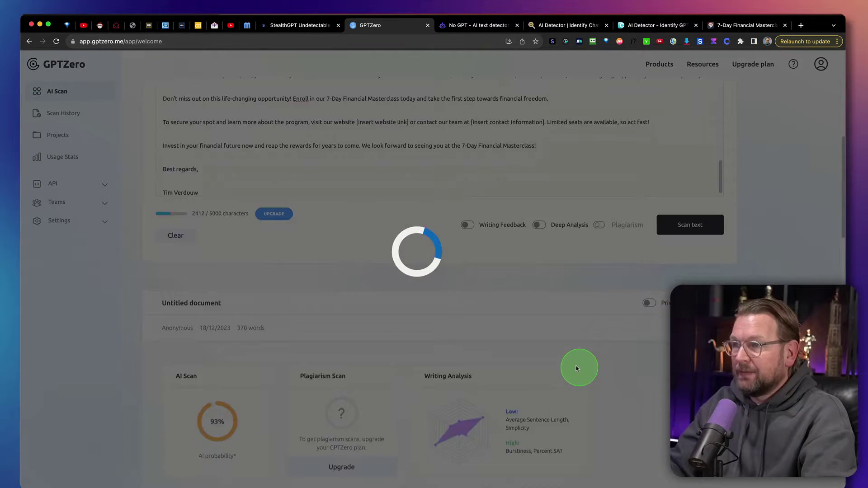
pyautogui.scroll(-5, 368, 305)
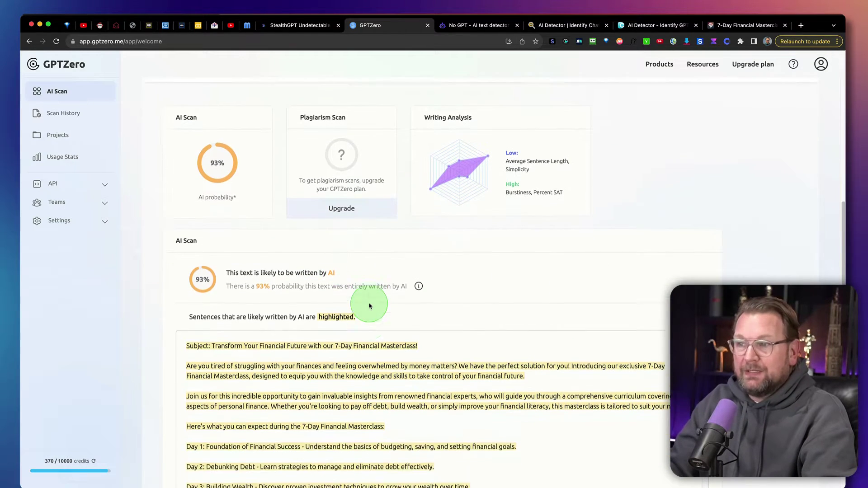
pyautogui.scroll(-5, 370, 306)
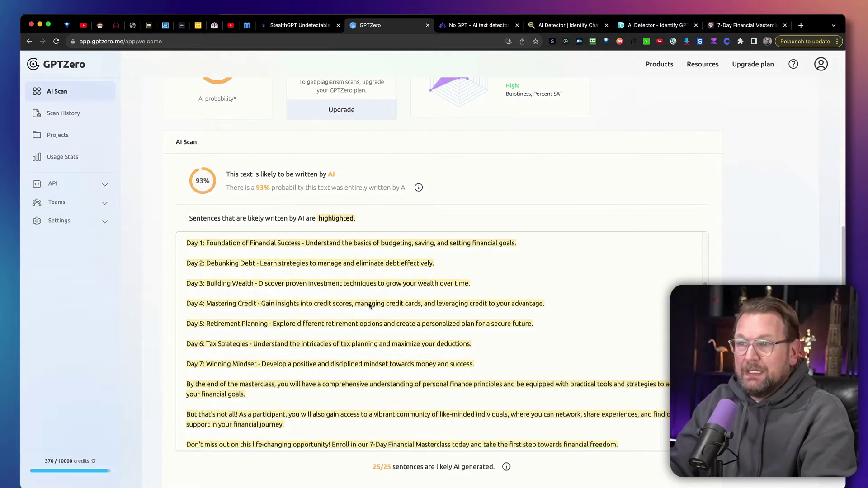
pyautogui.scroll(6, 371, 306)
pyautogui.scroll(15, 371, 307)
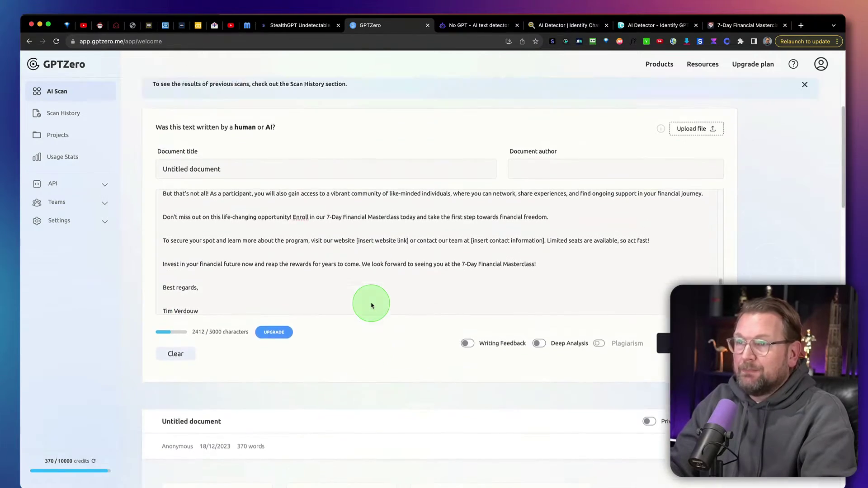
# Step: Paste the masterclass email into StealthGPT's Stealth Bypass input box
pyautogui.click(297, 26)
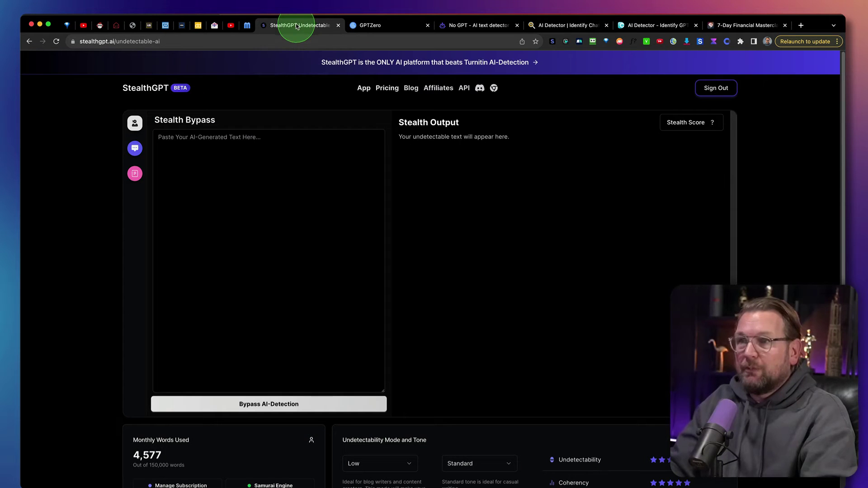
pyautogui.click(255, 164)
pyautogui.press('super+v')
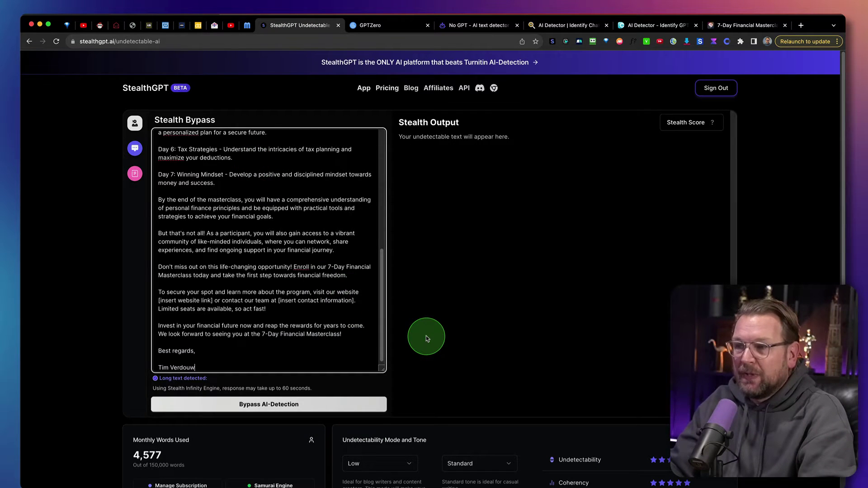
pyautogui.scroll(-2, 426, 338)
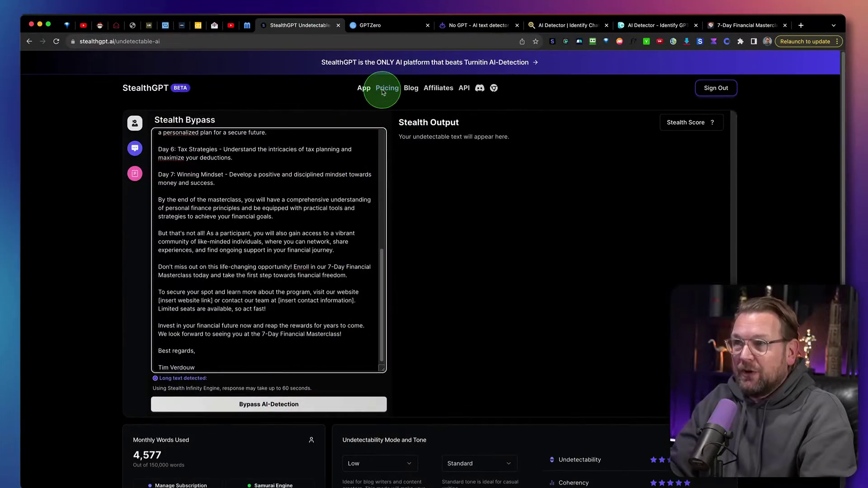
# Step: Check the Pricing plans, toggle the Samurai engine upgrade on and off, then return to App
pyautogui.click(385, 90)
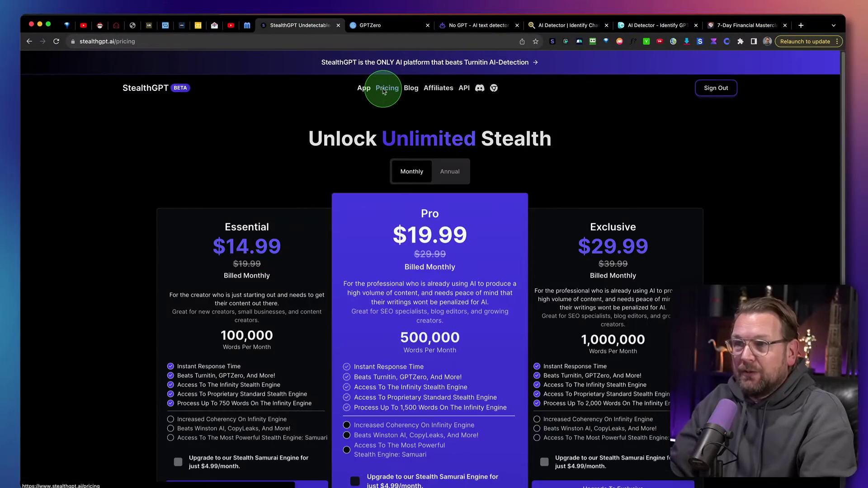
pyautogui.scroll(-3, 303, 253)
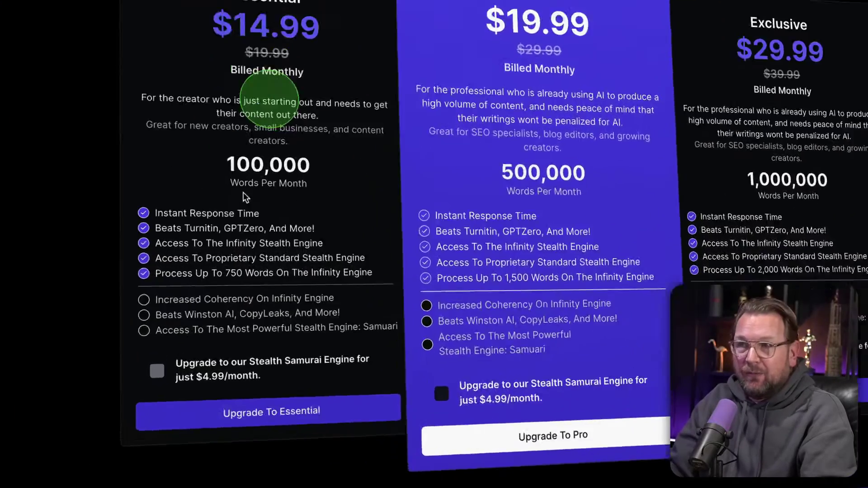
pyautogui.click(157, 371)
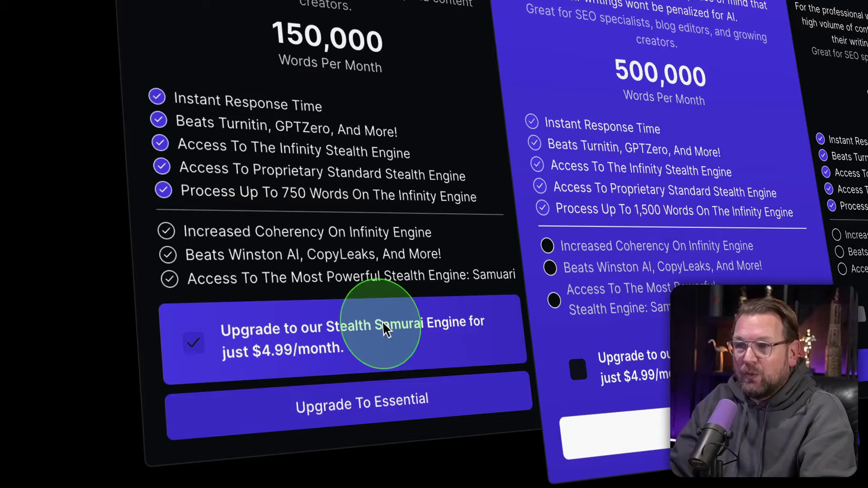
pyautogui.click(199, 342)
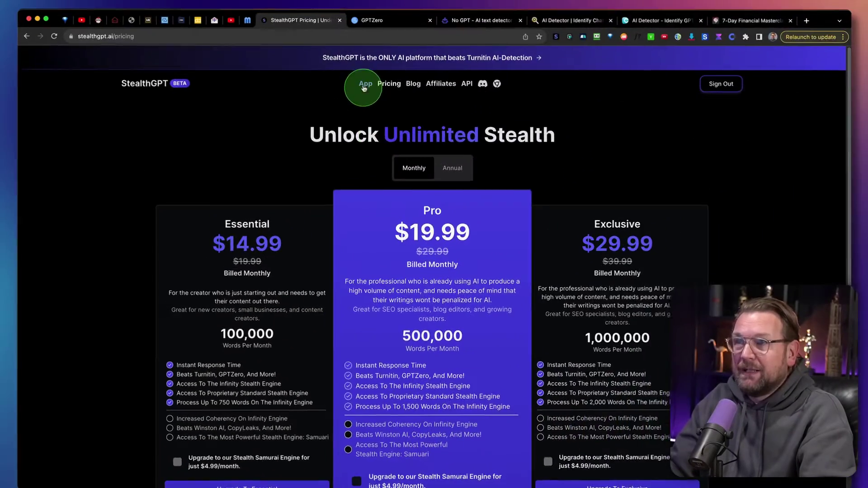
pyautogui.click(364, 88)
# Step: Re-paste the email into the bypass box and preview the undetectability modes, leaving Low selected
pyautogui.click(229, 155)
pyautogui.press('super+v')
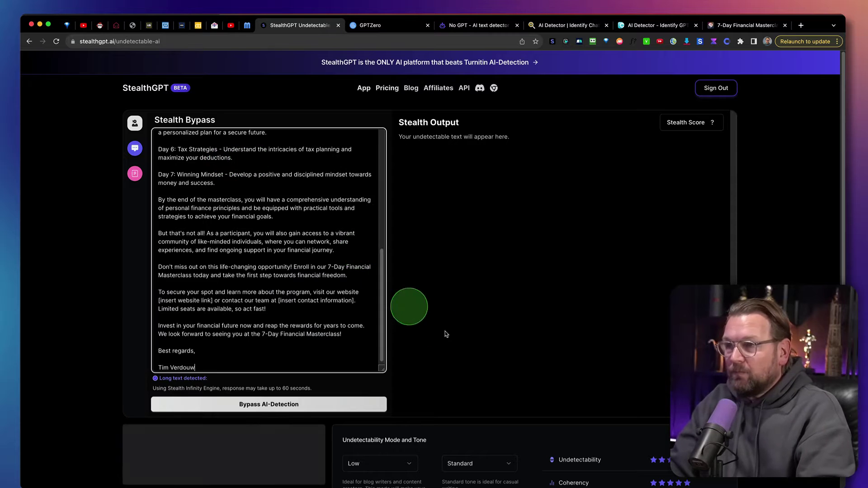
pyautogui.scroll(-3, 457, 338)
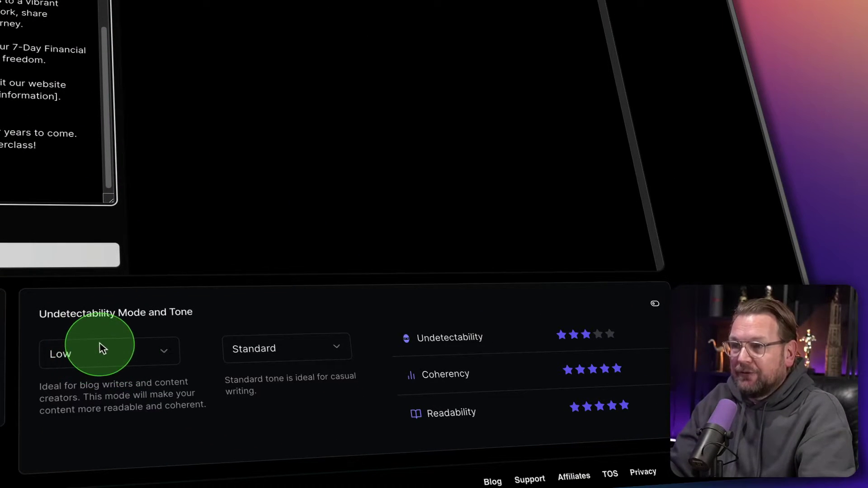
pyautogui.click(95, 356)
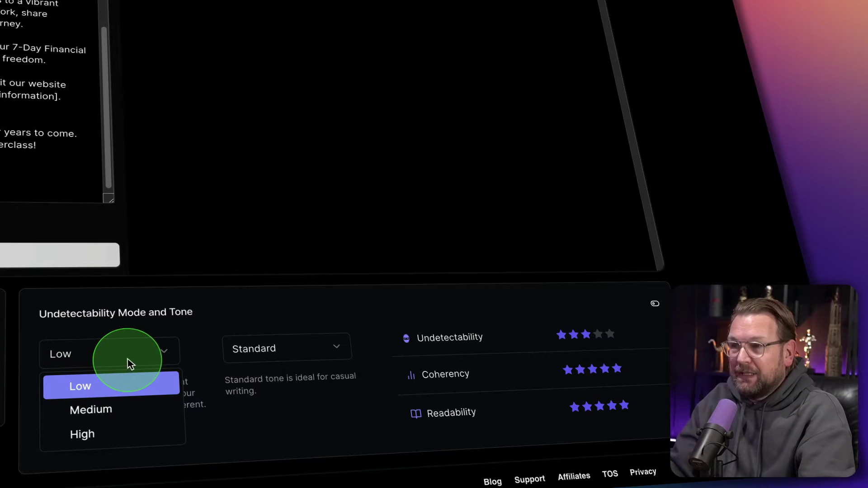
pyautogui.click(90, 387)
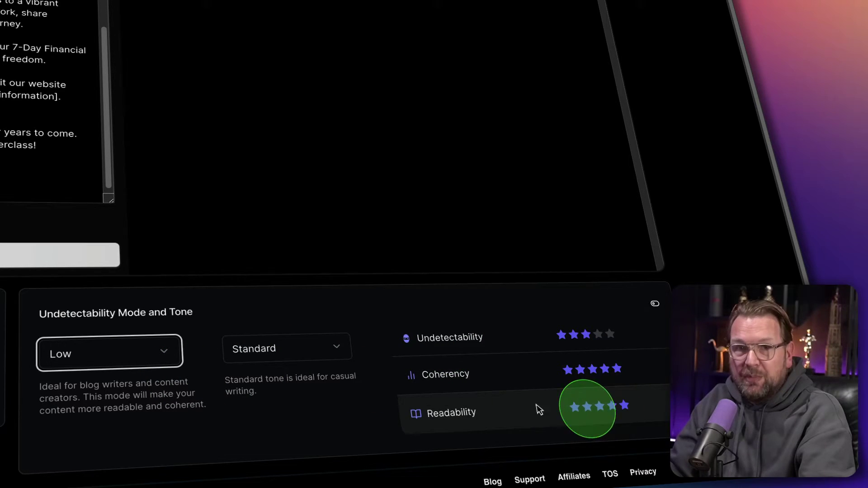
# Step: Try Medium and High undetectability, settle on Medium, and keep the tone at Standard
pyautogui.click(126, 353)
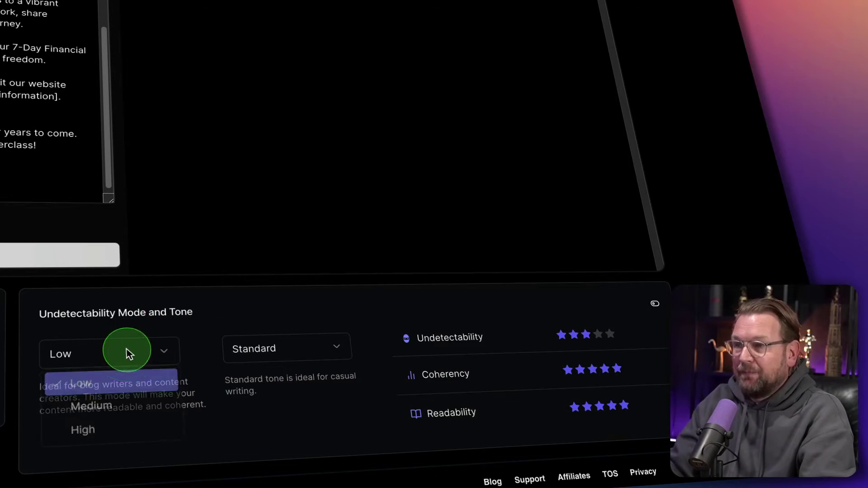
pyautogui.click(110, 409)
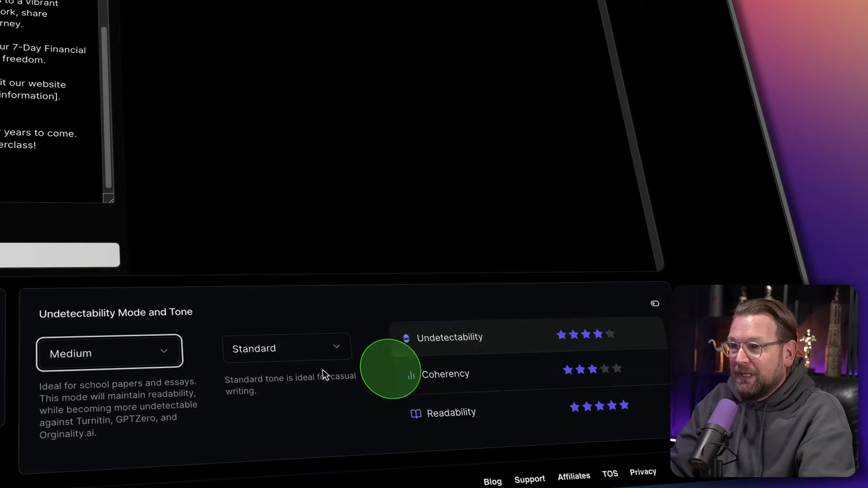
pyautogui.click(147, 351)
pyautogui.click(99, 431)
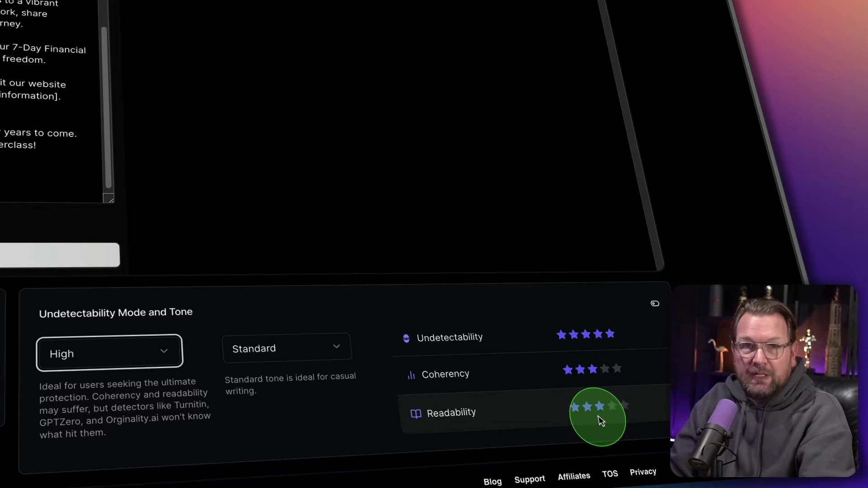
pyautogui.click(131, 354)
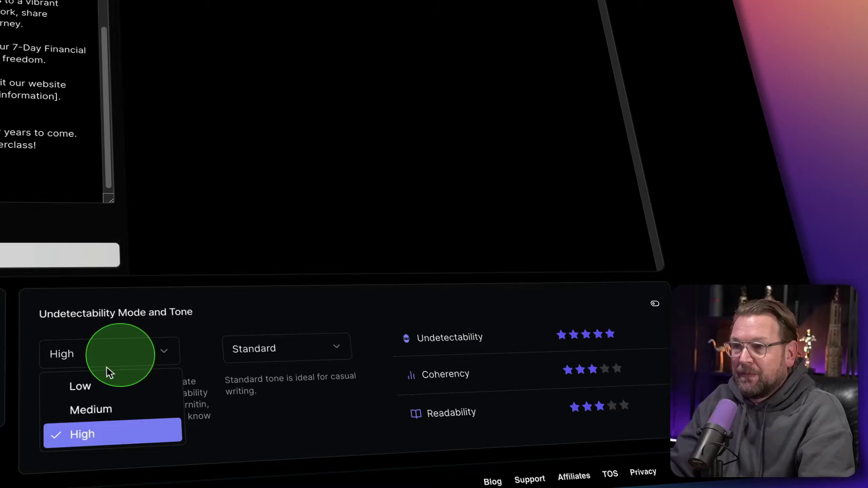
pyautogui.click(94, 405)
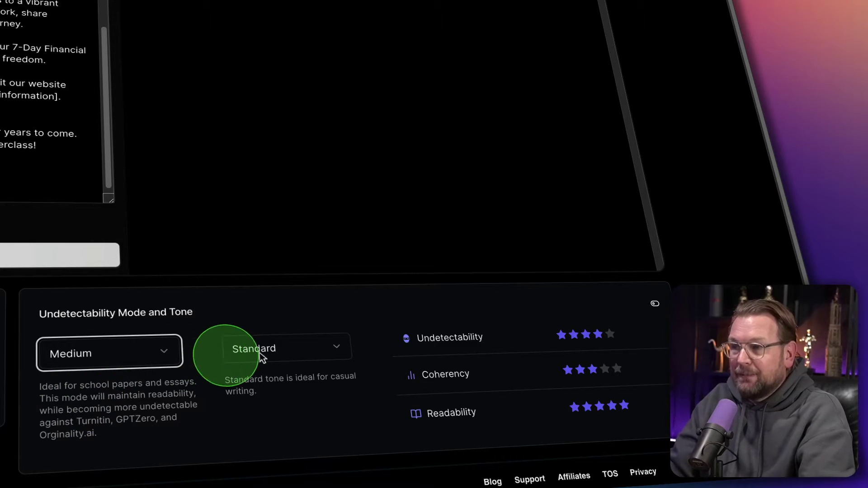
pyautogui.click(290, 352)
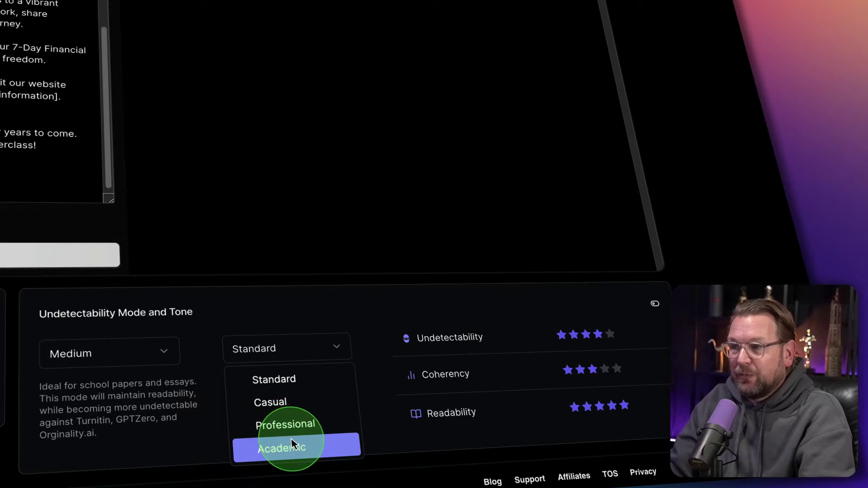
pyautogui.click(291, 381)
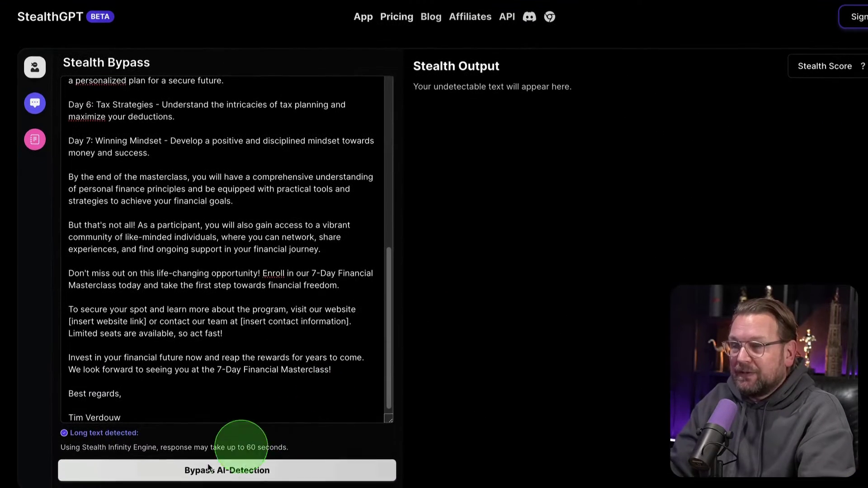
# Step: Run Bypass AI-Detection on the email and review the Stealth Output, scored 71%
pyautogui.click(209, 473)
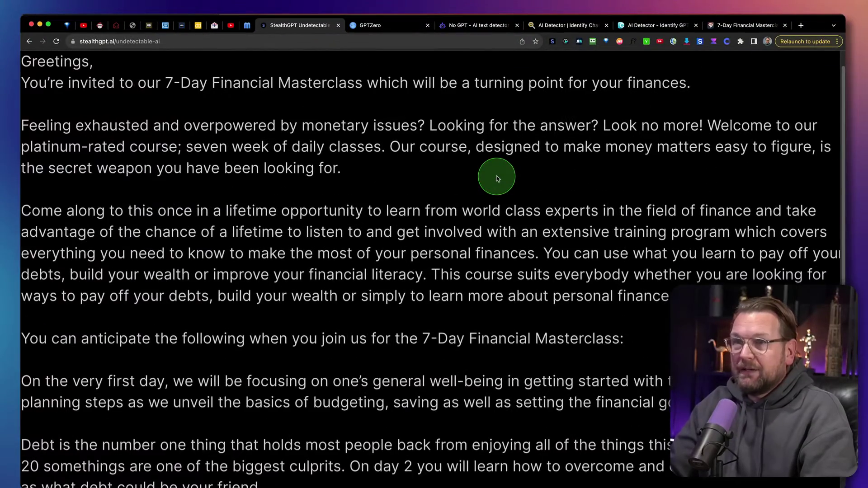
pyautogui.scroll(1, 497, 179)
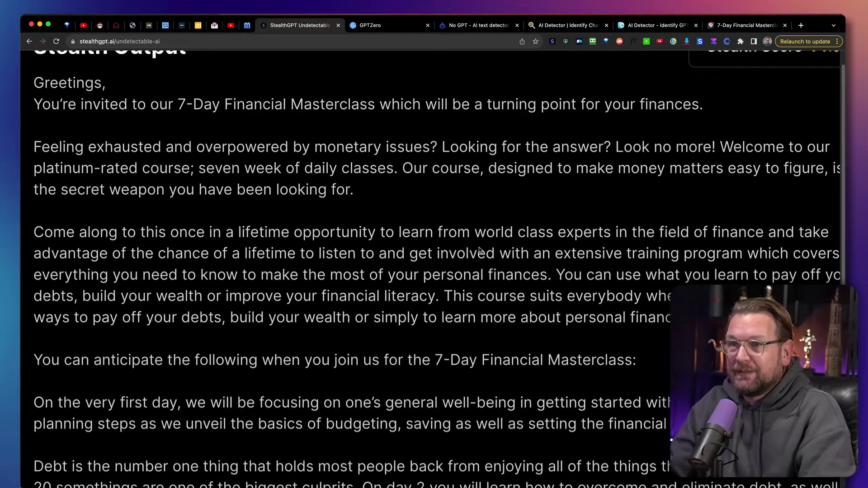
pyautogui.click(451, 253)
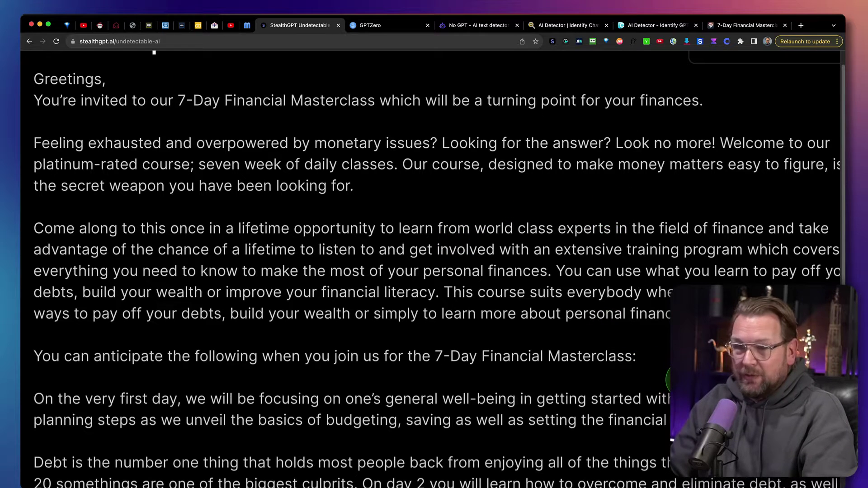
pyautogui.hscroll(1, 678, 380)
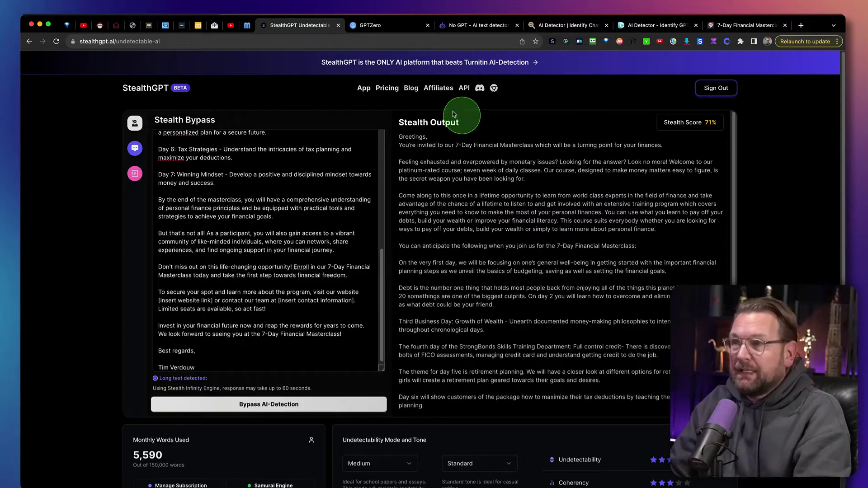
# Step: Select the rewritten email in the Stealth Output from 'Greetings' through to the end
pyautogui.moveTo(401, 136); pyautogui.dragTo(528, 241)
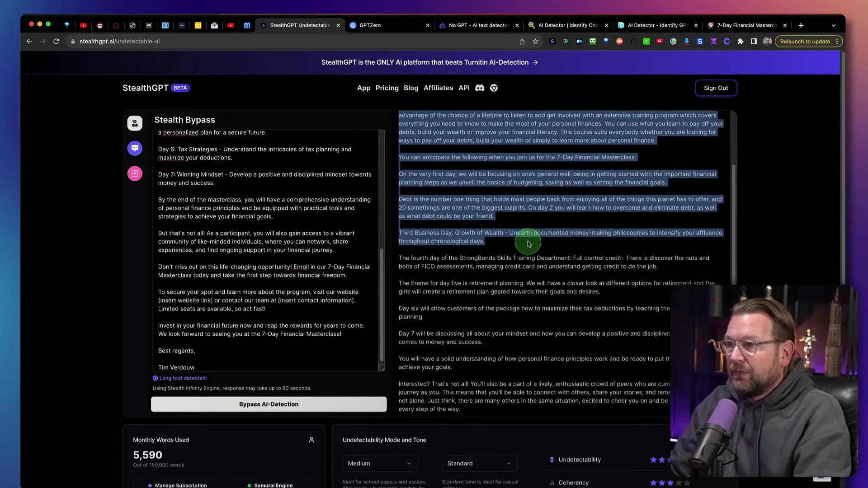
pyautogui.moveTo(529, 244); pyautogui.dragTo(623, 307)
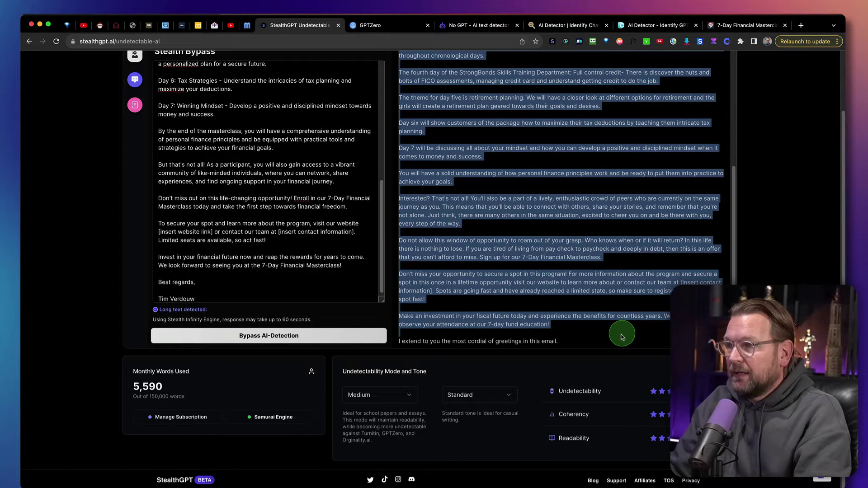
pyautogui.scroll(5, 575, 224)
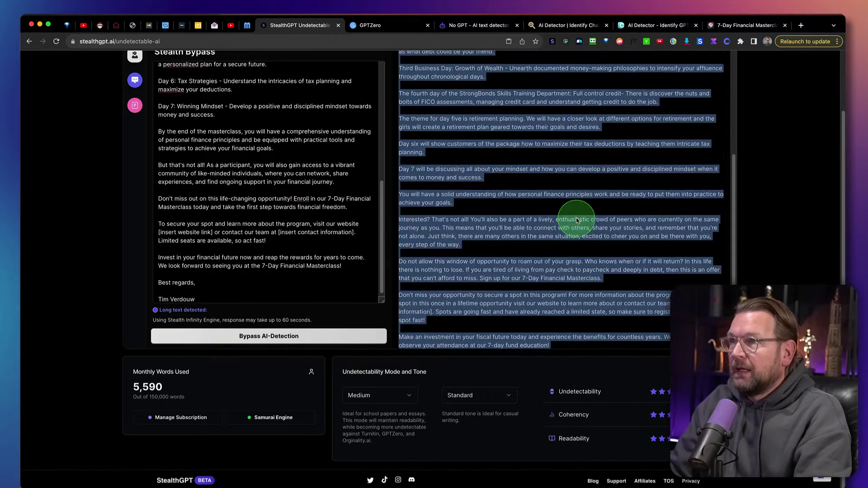
# Step: Replace the old text in GPTZero's box with the rewritten masterclass email
pyautogui.click(374, 25)
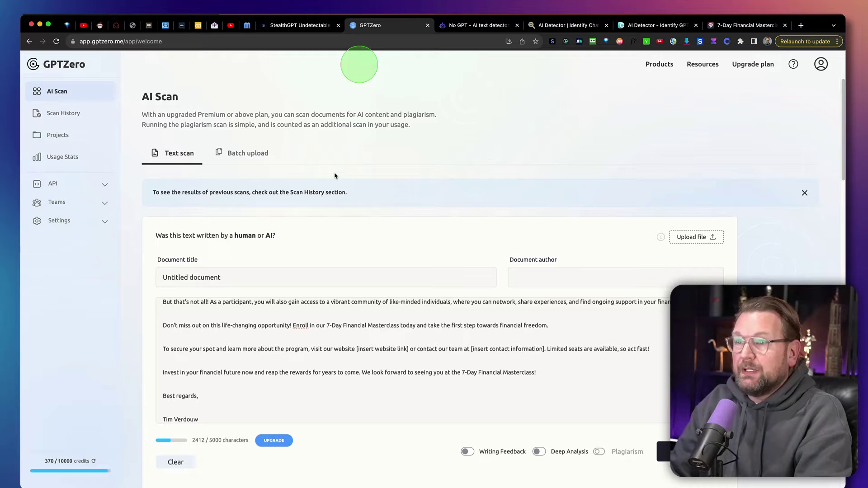
pyautogui.click(302, 335)
pyautogui.press('super+a')
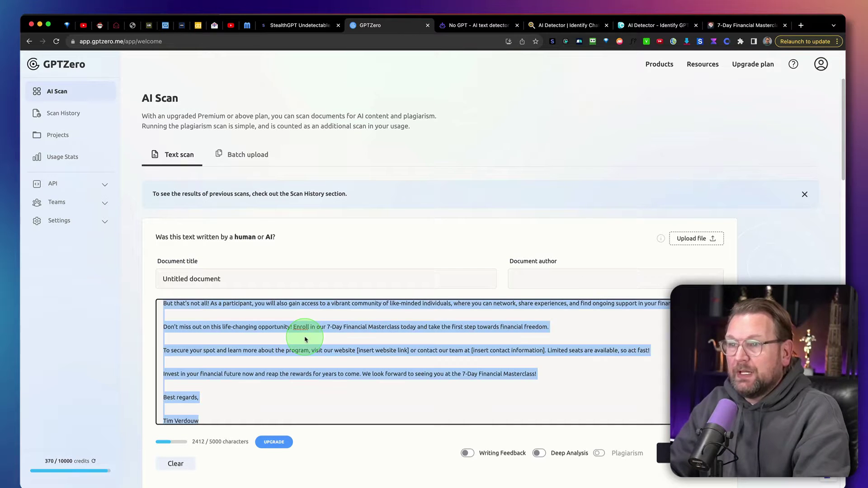
pyautogui.press('BackSpace')
pyautogui.press('super+v')
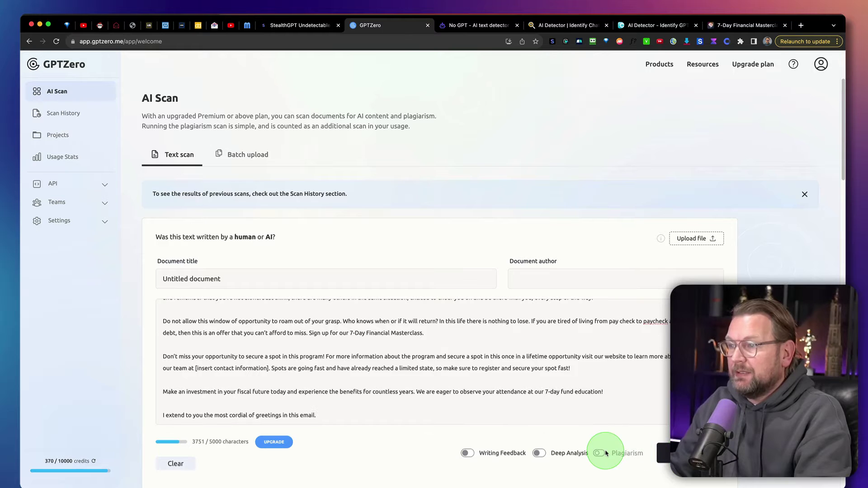
# Step: Review GPTZero's scan results: 7% AI probability with 0 of 37 sentences flagged
pyautogui.scroll(-5, 605, 454)
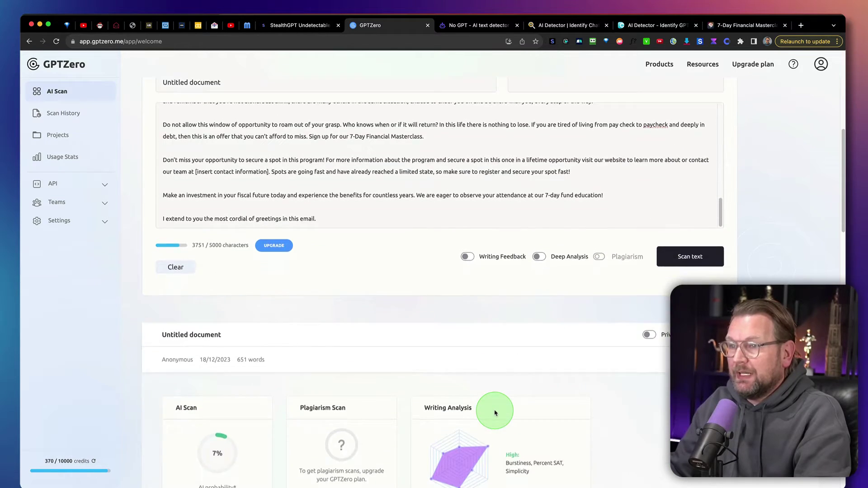
pyautogui.scroll(-2, 494, 413)
pyautogui.scroll(3, 494, 413)
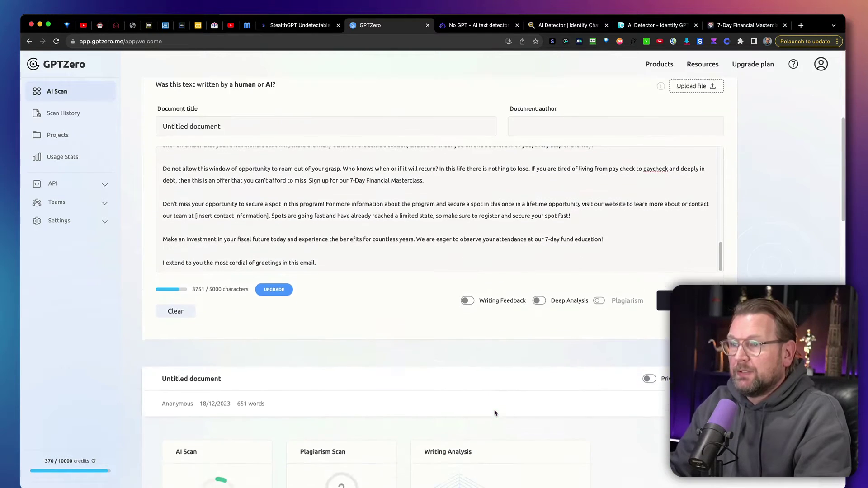
pyautogui.scroll(-7, 495, 413)
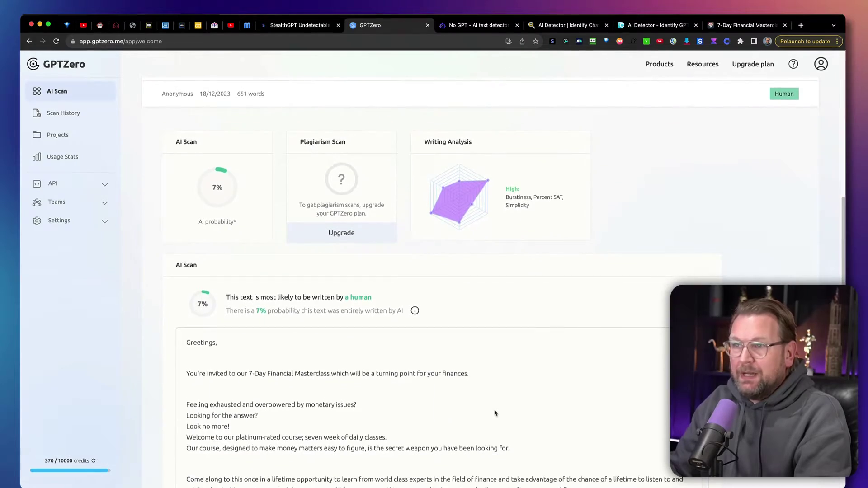
pyautogui.scroll(-1, 495, 413)
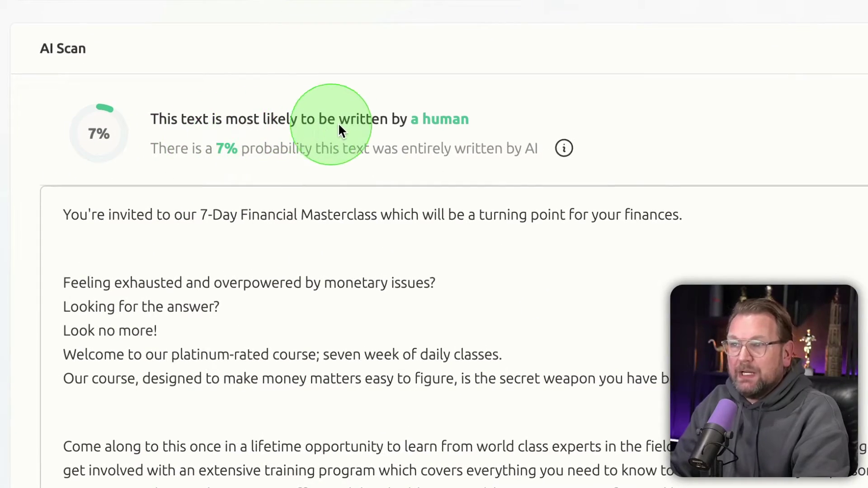
pyautogui.scroll(-1, 339, 123)
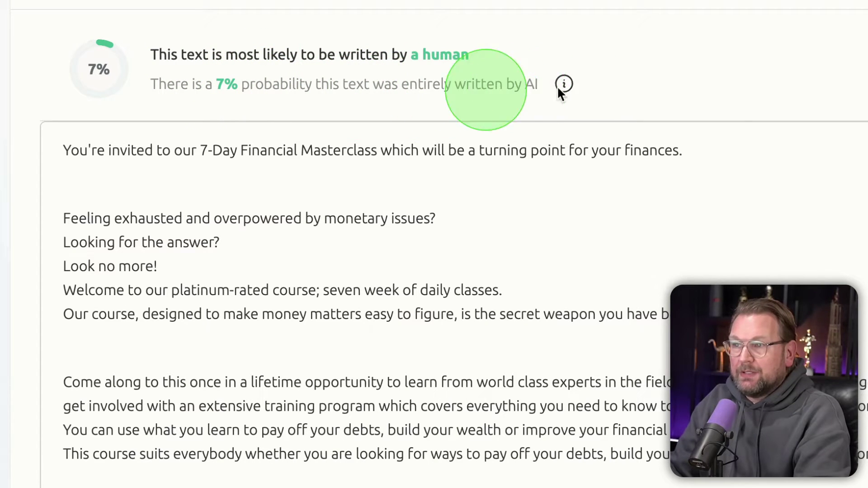
pyautogui.scroll(-1, 721, 79)
pyautogui.scroll(-3, 721, 79)
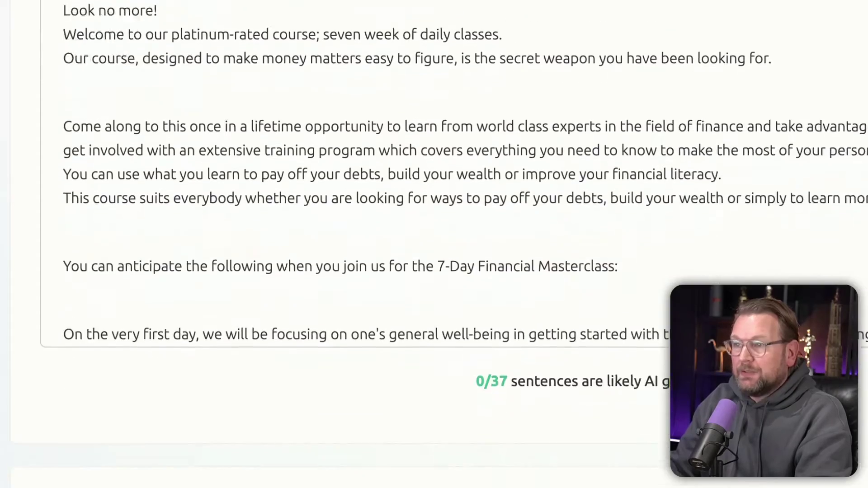
pyautogui.scroll(-10, 624, 319)
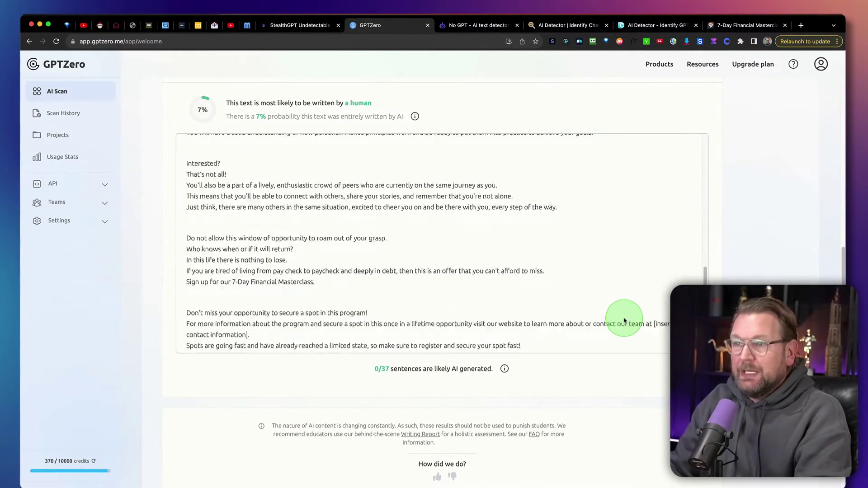
pyautogui.scroll(-5, 623, 321)
pyautogui.scroll(15, 607, 325)
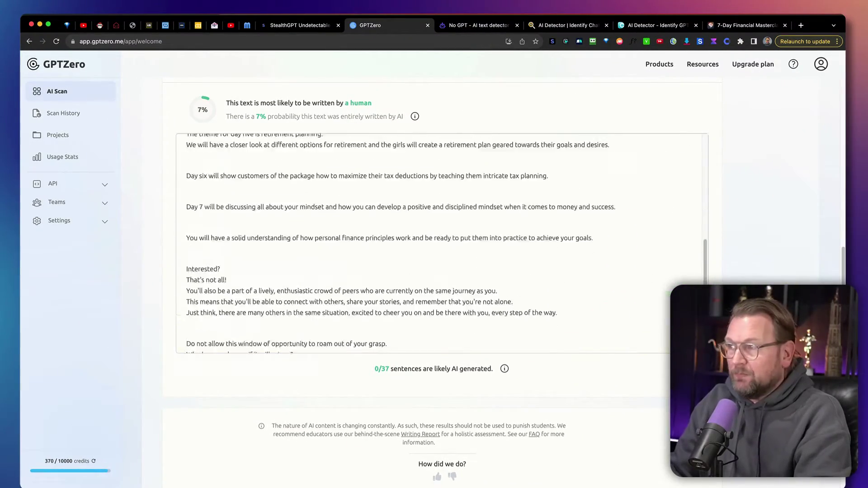
pyautogui.scroll(3, 655, 305)
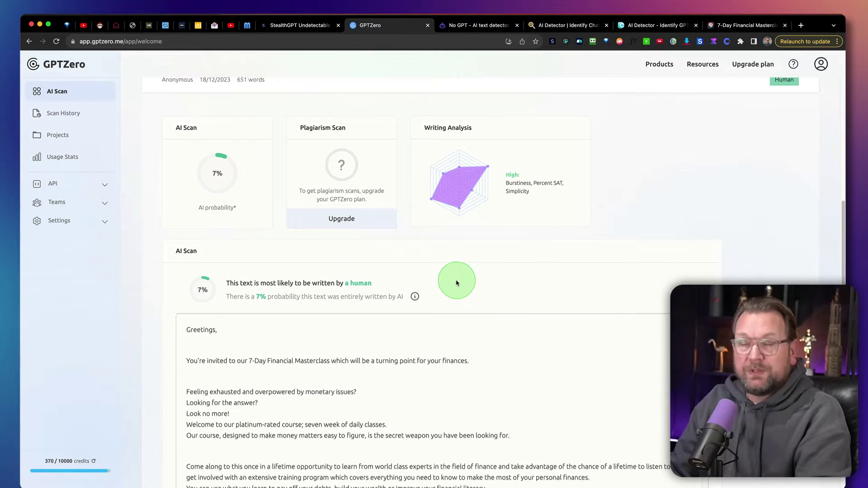
pyautogui.scroll(8, 456, 283)
# Step: Replace NoGPT's text with the rewritten email and read its 45% human-written verdict
pyautogui.click(480, 26)
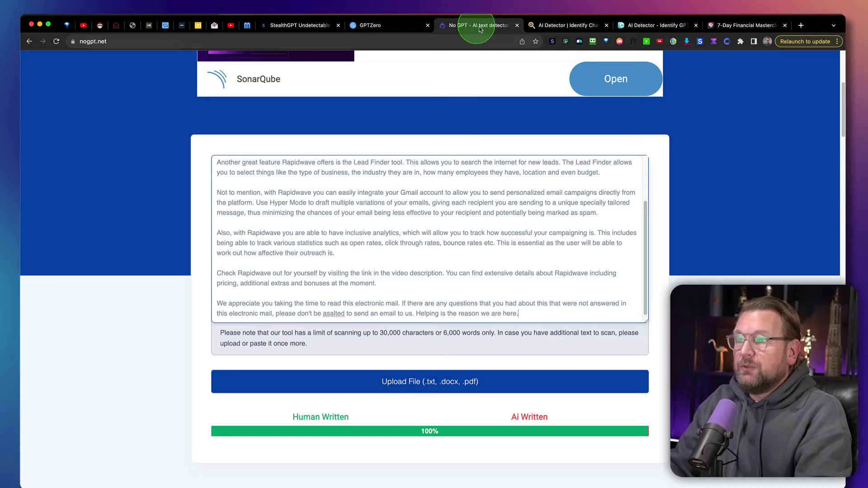
pyautogui.click(424, 214)
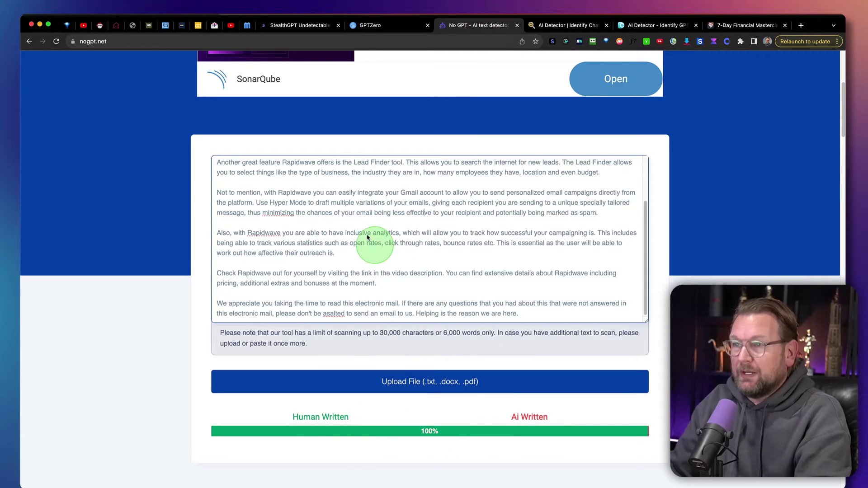
pyautogui.scroll(3, 367, 237)
pyautogui.press('super+a')
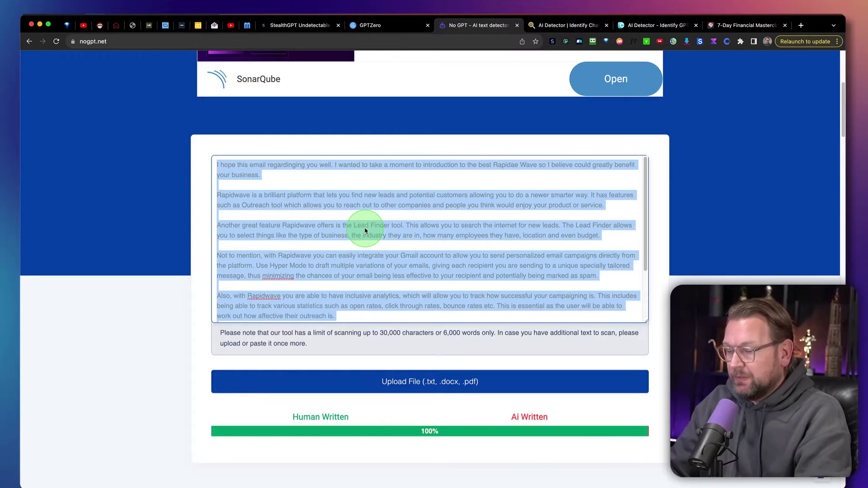
pyautogui.press('BackSpace')
pyautogui.press('super+v')
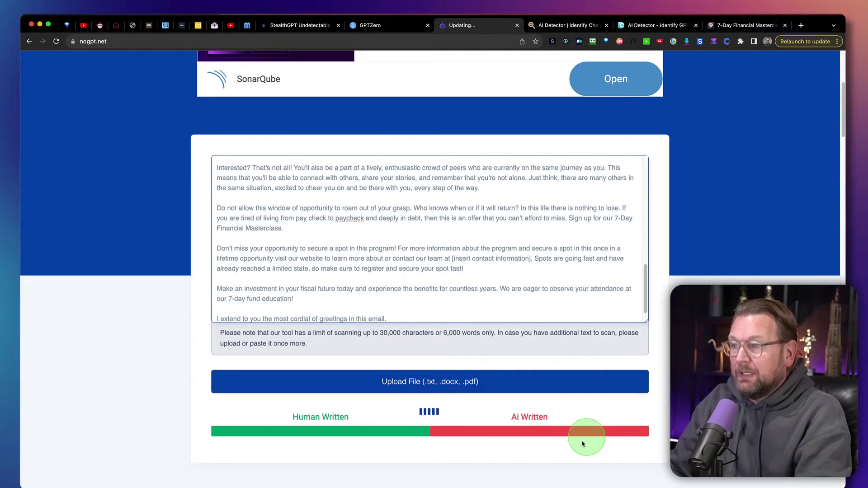
pyautogui.scroll(-2, 647, 449)
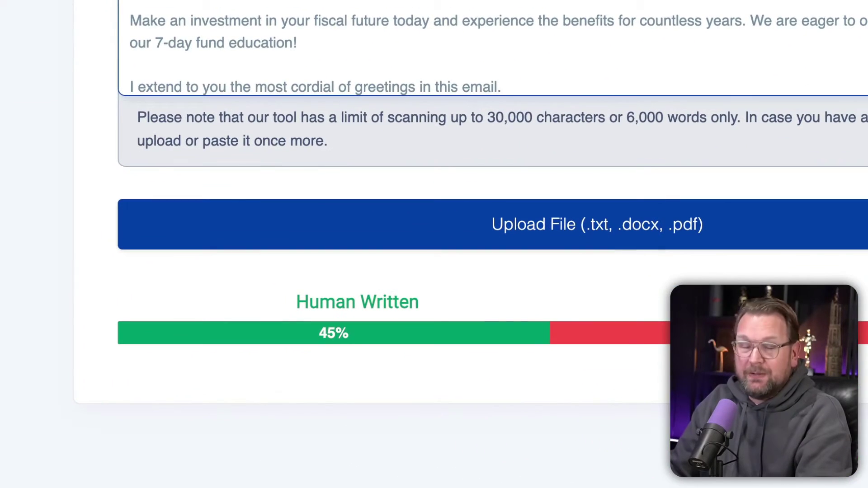
pyautogui.scroll(5, 452, 272)
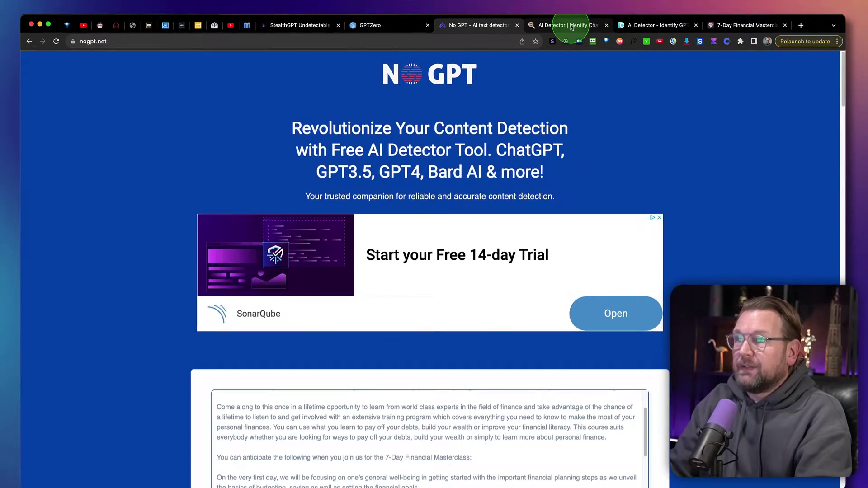
# Step: Paste the rewritten email into PlagiarismDetector.net and run Detect AI Content, getting 65% human-written
pyautogui.click(567, 25)
pyautogui.press('super+a')
pyautogui.press('super+v')
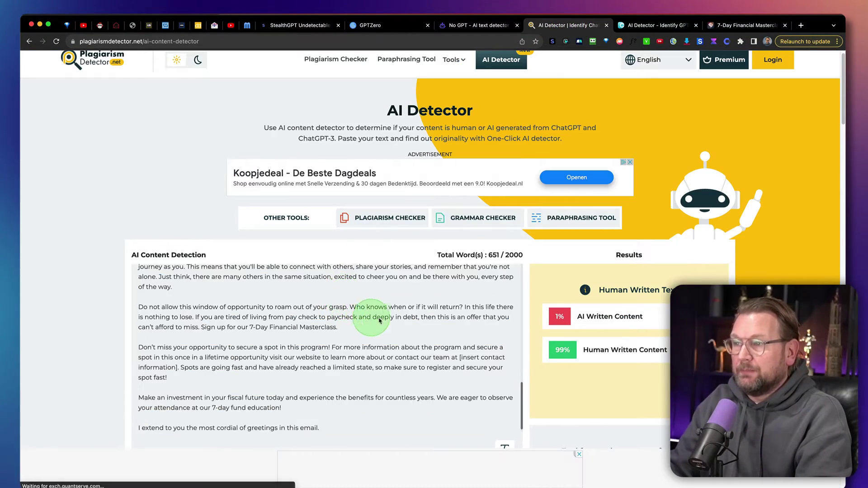
pyautogui.scroll(-1, 390, 322)
pyautogui.scroll(-3, 404, 331)
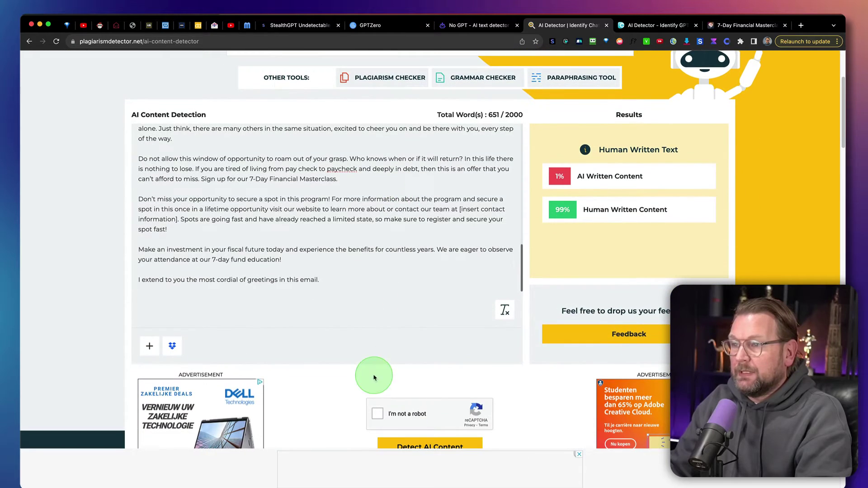
pyautogui.click(440, 445)
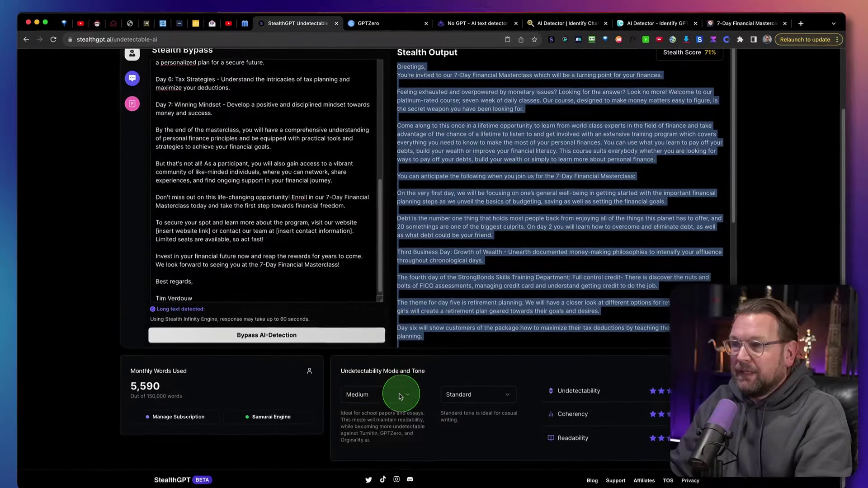
# Step: Switch undetectability to High, regenerate the rewrite (67% Stealth Score), and select the new output
pyautogui.click(398, 396)
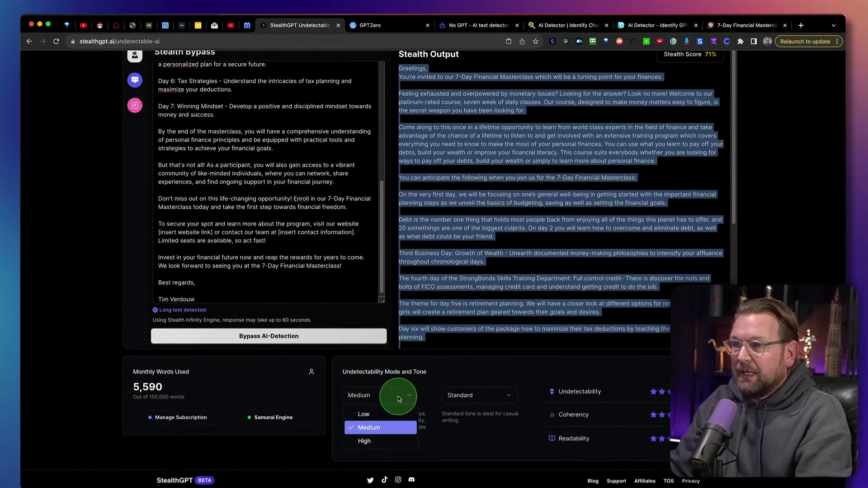
pyautogui.click(367, 439)
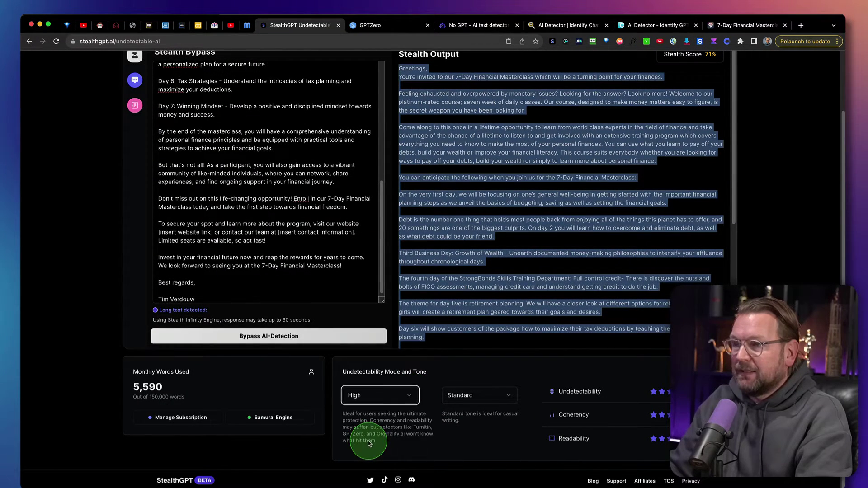
pyautogui.scroll(2, 540, 403)
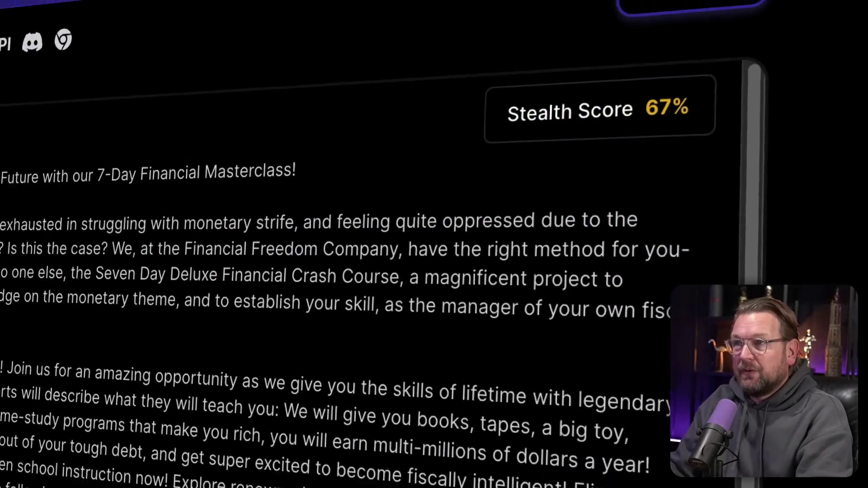
pyautogui.moveTo(294, 142); pyautogui.dragTo(487, 368)
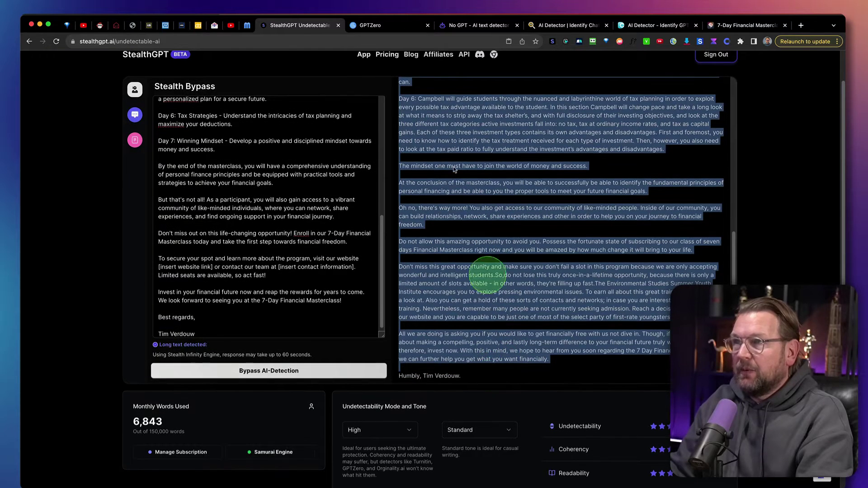
# Step: Replace the old email in GPTZero's text box with the new High-mode rewrite
pyautogui.click(394, 31)
pyautogui.scroll(6, 292, 193)
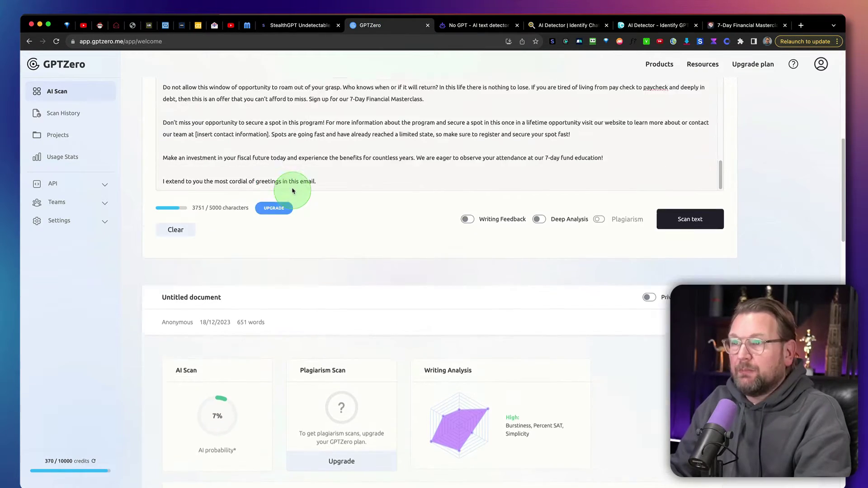
pyautogui.click(298, 292)
pyautogui.press('super+a')
pyautogui.press('BackSpace')
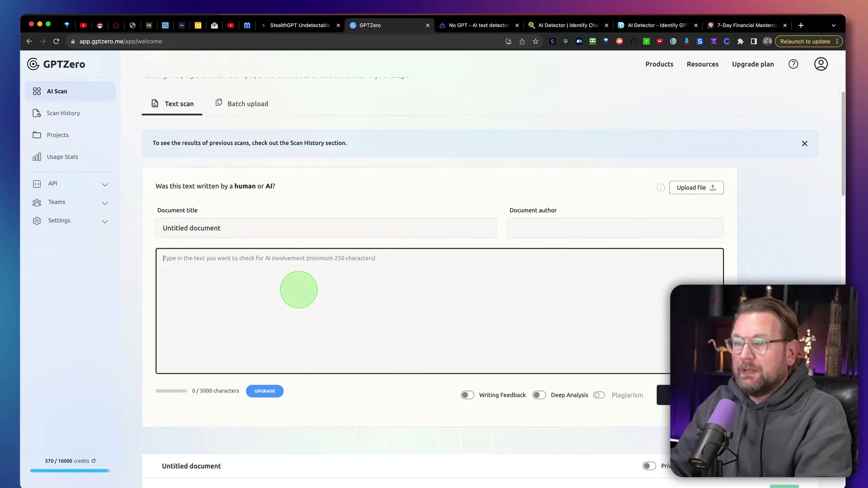
pyautogui.press('super+v')
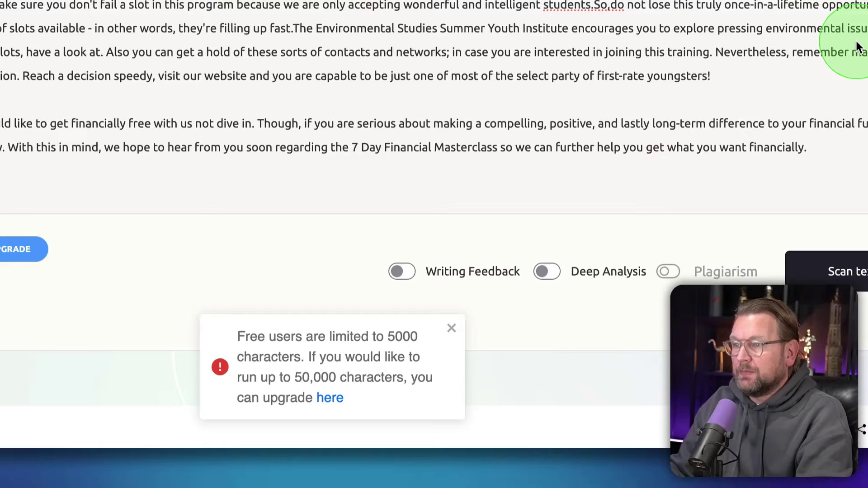
# Step: Trim the final paragraphs to 4660 characters and scan, getting 0% AI probability
pyautogui.click(808, 148)
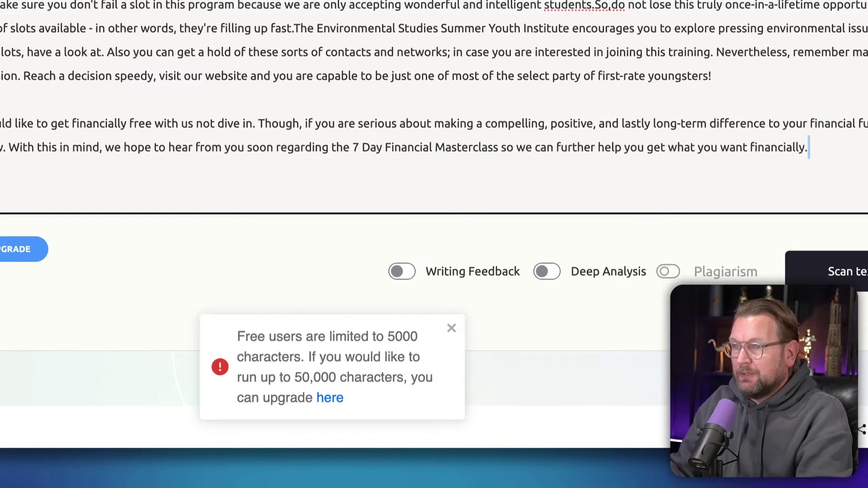
pyautogui.moveTo(809, 148); pyautogui.dragTo(2, 75)
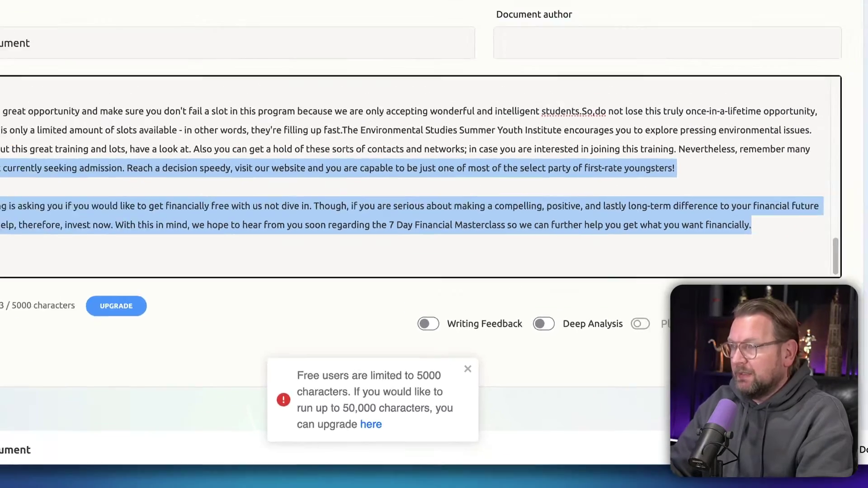
pyautogui.press('BackSpace')
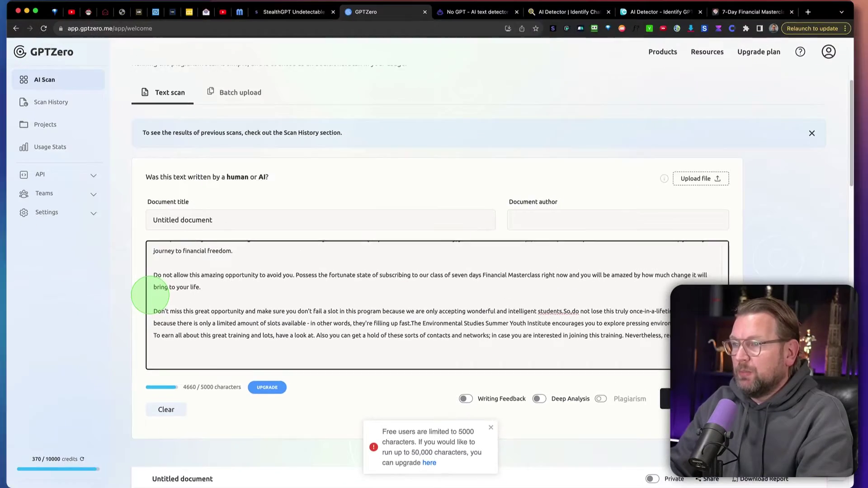
pyautogui.click(556, 263)
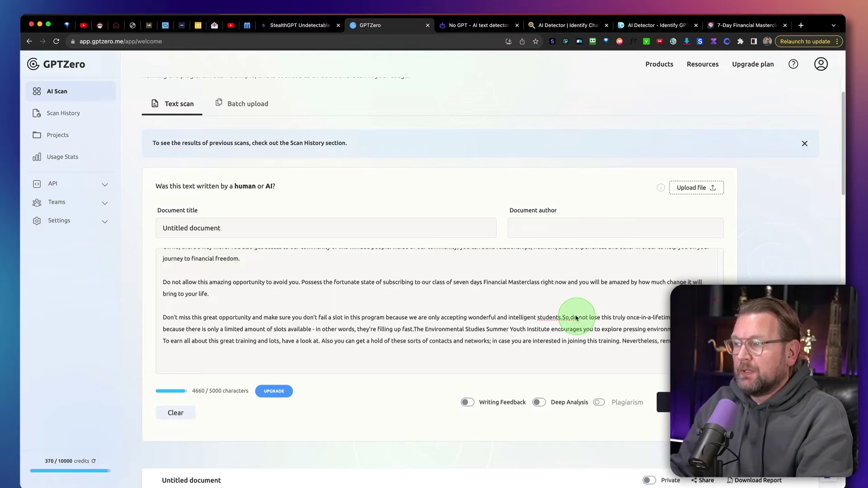
pyautogui.scroll(-5, 576, 317)
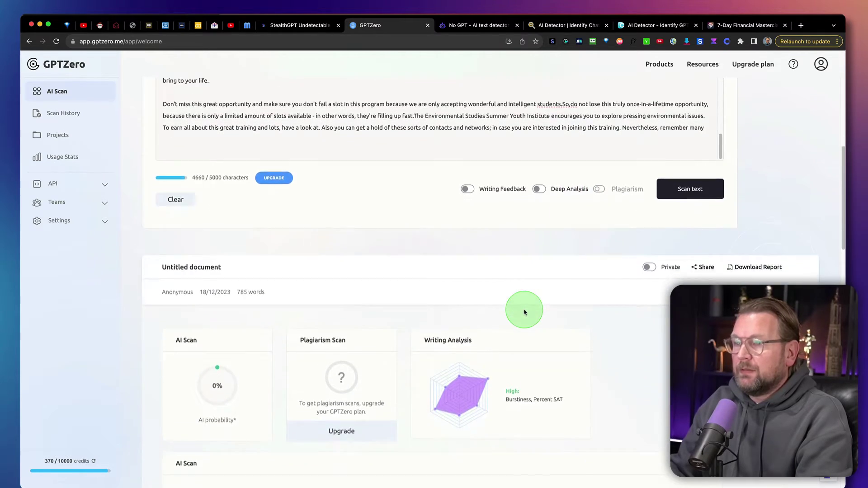
pyautogui.scroll(-3, 524, 312)
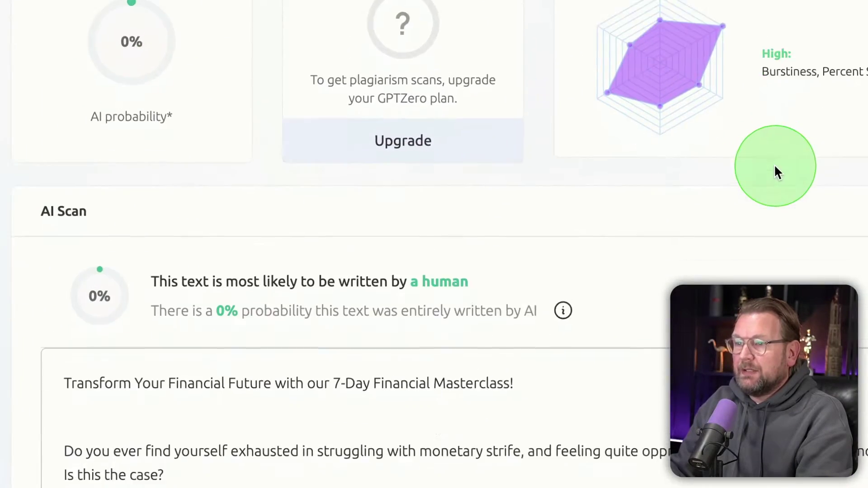
pyautogui.scroll(-2, 776, 168)
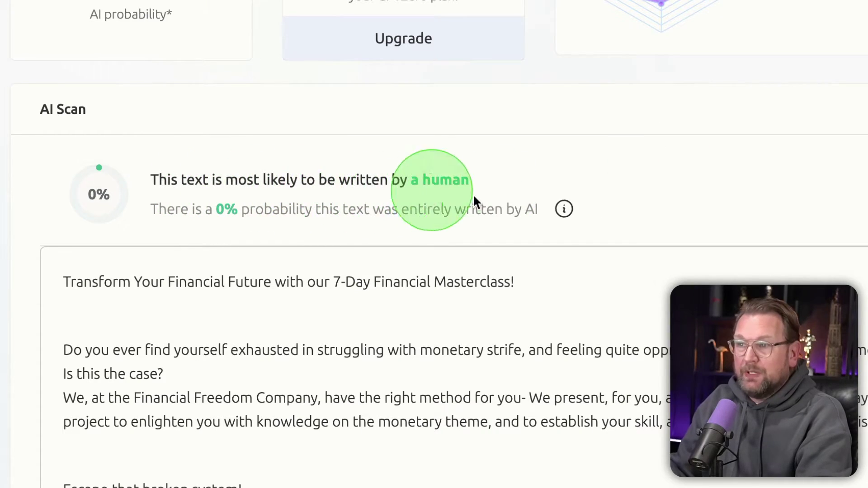
pyautogui.moveTo(564, 209)
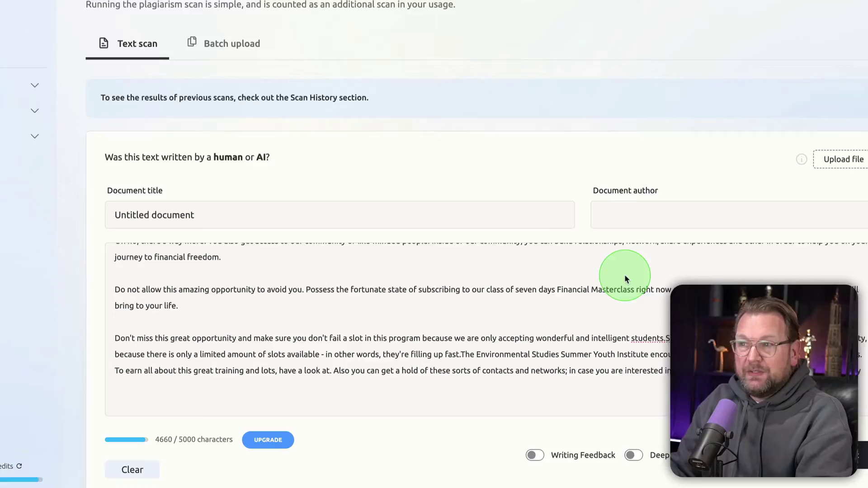
pyautogui.scroll(10, 493, 357)
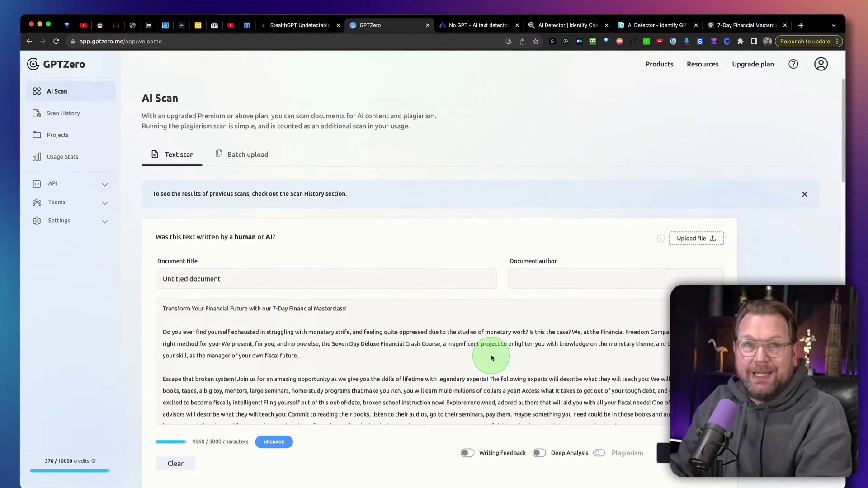
# Step: Paste the High-mode rewrite into NoGPT and read its 76% human, 24% AI score
pyautogui.click(459, 27)
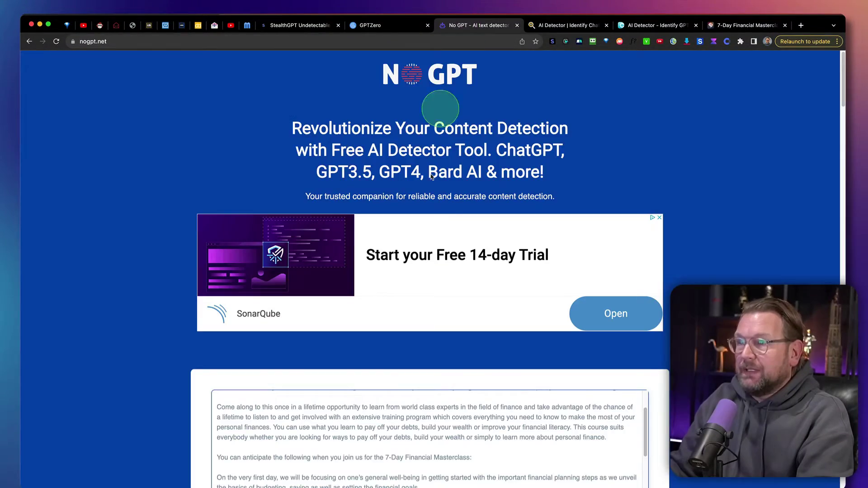
pyautogui.scroll(-4, 439, 217)
pyautogui.click(421, 260)
pyautogui.hotkey('ctrl', 'a')
pyautogui.hotkey('ctrl', 'v')
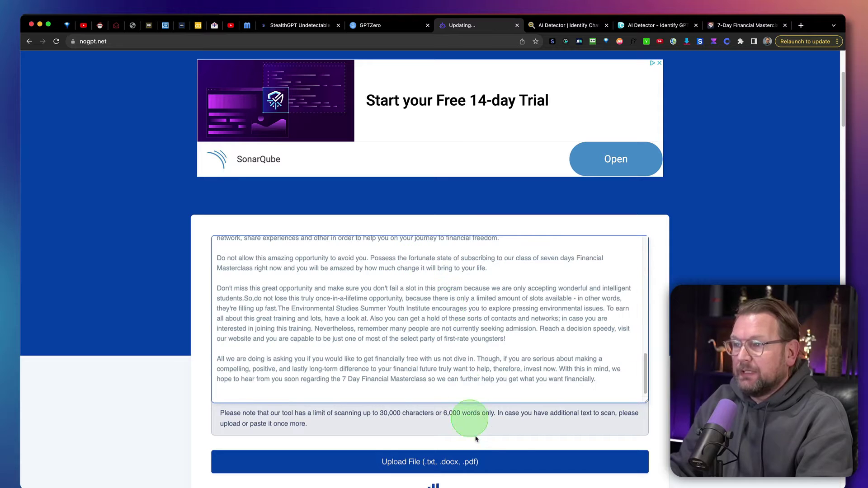
pyautogui.scroll(-5, 616, 418)
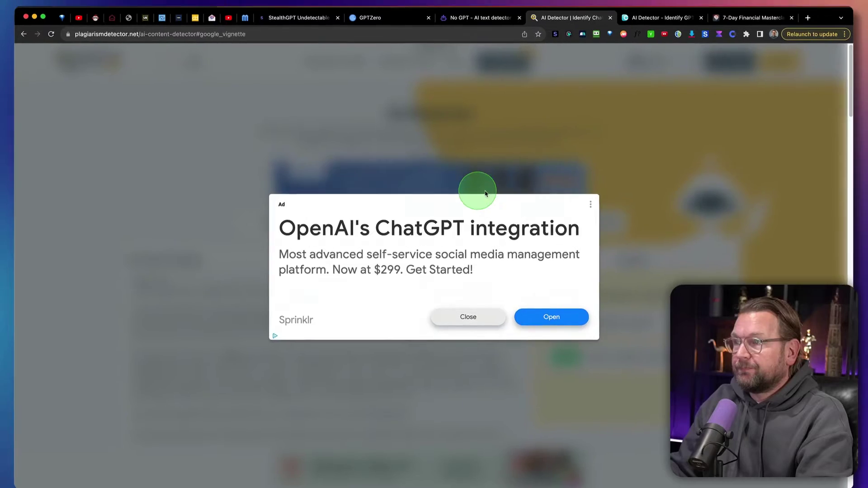
# Step: Dismiss the ad, paste the 888-word rewrite and detect: 95% human, 5% AI
pyautogui.click(508, 245)
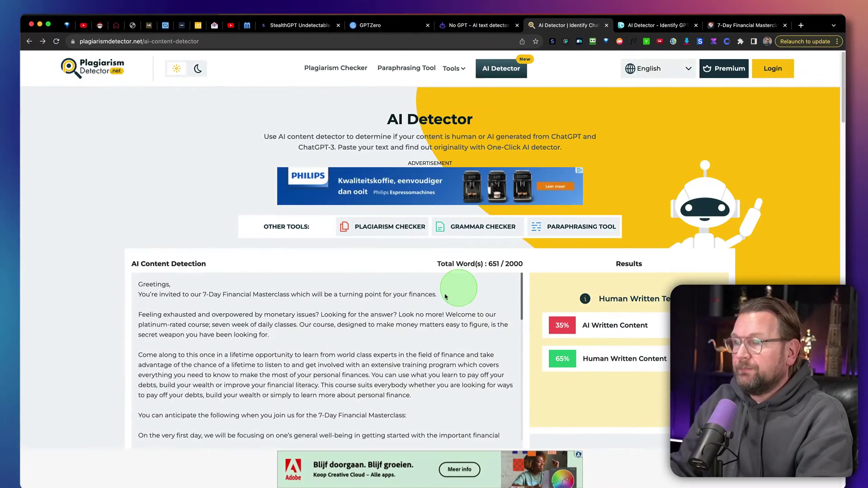
pyautogui.press('super+v')
pyautogui.scroll(-3, 416, 326)
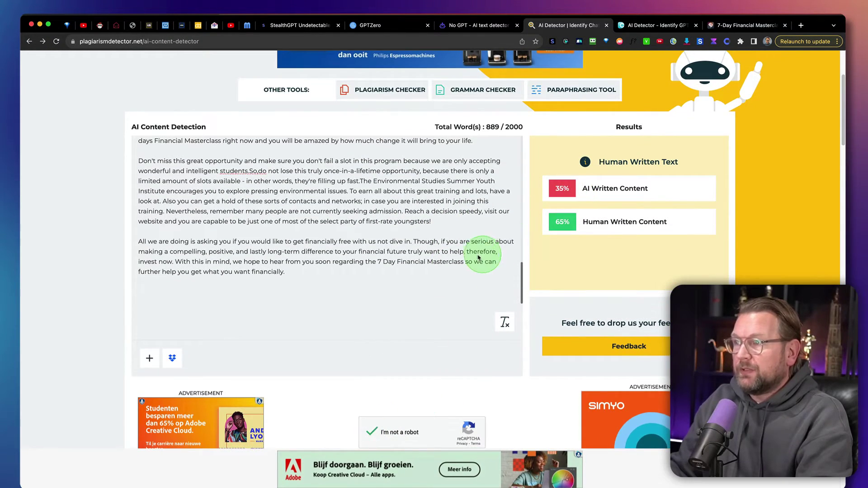
pyautogui.scroll(-3, 478, 257)
pyautogui.click(439, 385)
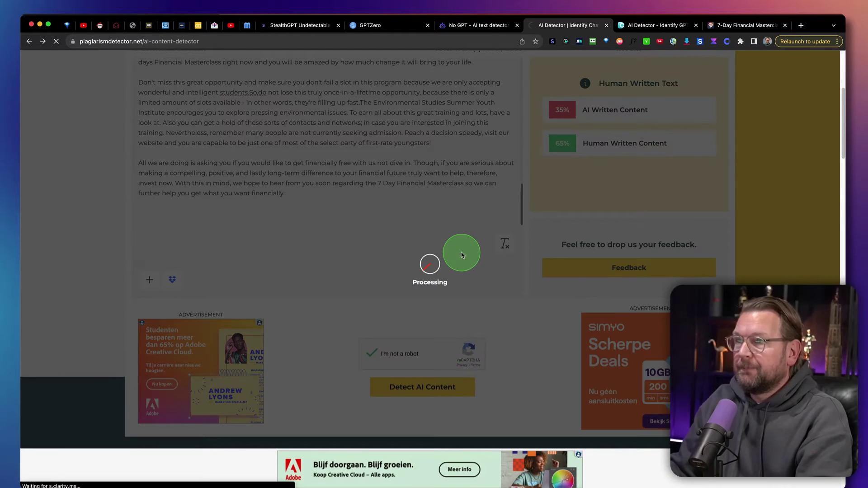
pyautogui.scroll(3, 462, 255)
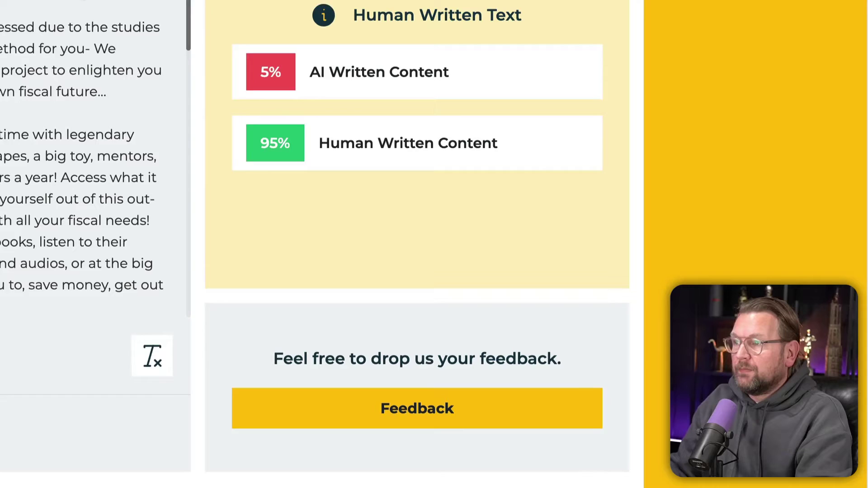
pyautogui.scroll(2, 63, 19)
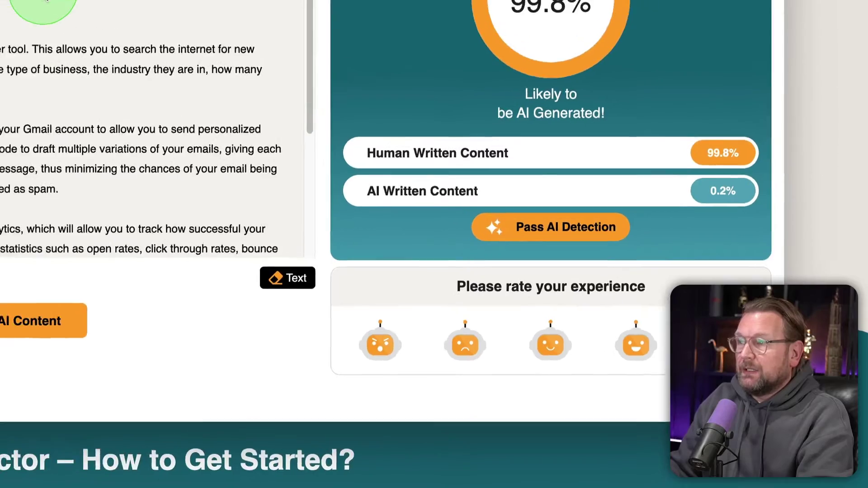
# Step: Replace the box text with the 888-word email and run AI content detection
pyautogui.hotkey('ctrl', 'a')
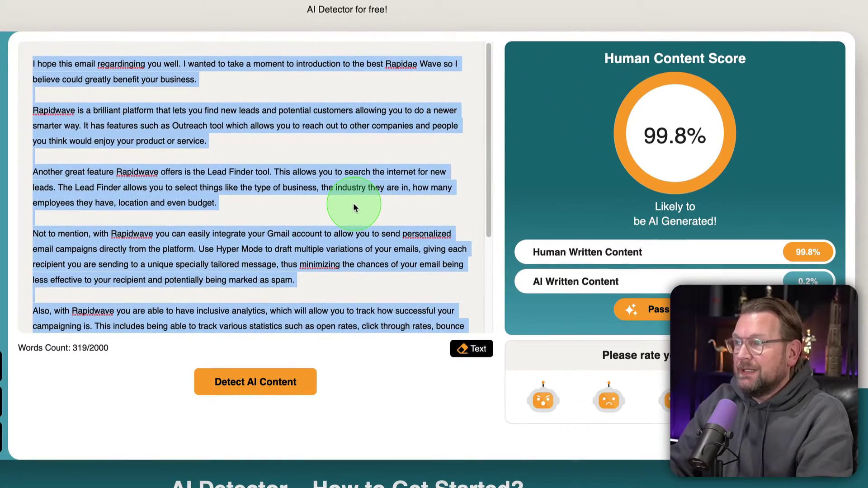
pyautogui.press('BackSpace')
pyautogui.hotkey('ctrl', 'v')
pyautogui.click(265, 384)
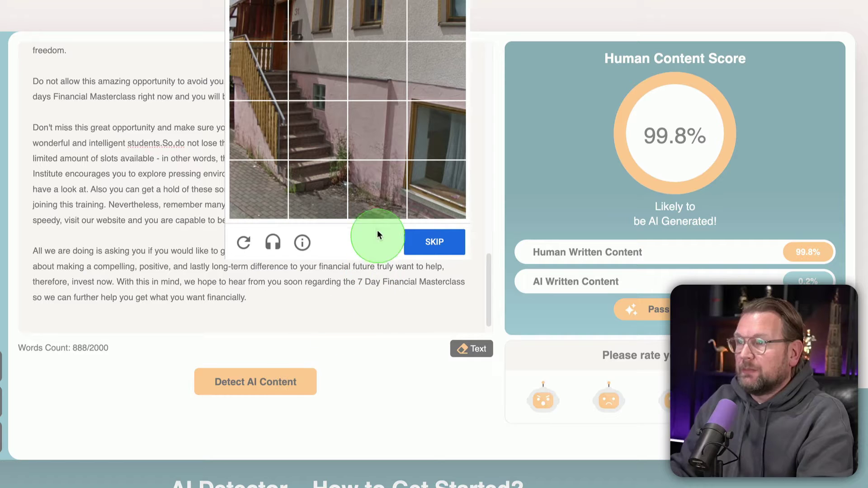
# Step: Pass both image-verification challenges so the email scores 94.5% human-written
pyautogui.click(286, 86)
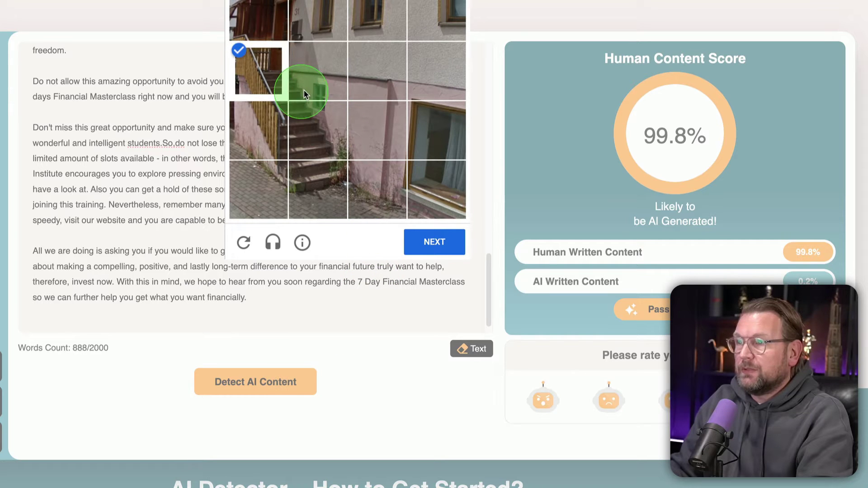
pyautogui.click(314, 131)
pyautogui.click(285, 171)
pyautogui.click(338, 186)
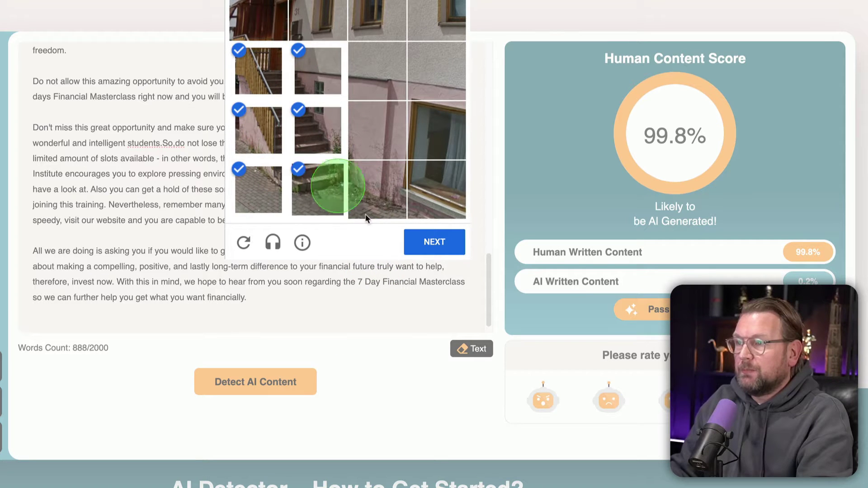
pyautogui.click(416, 245)
pyautogui.click(355, 27)
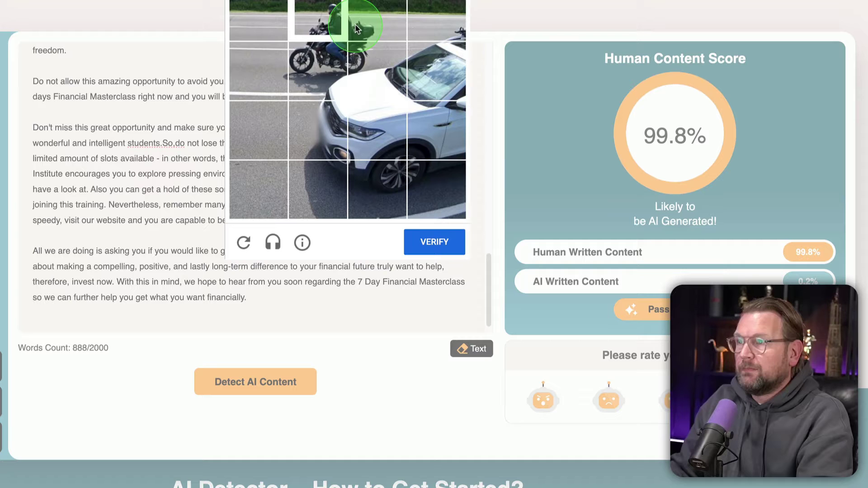
pyautogui.click(350, 61)
pyautogui.click(347, 117)
pyautogui.click(433, 242)
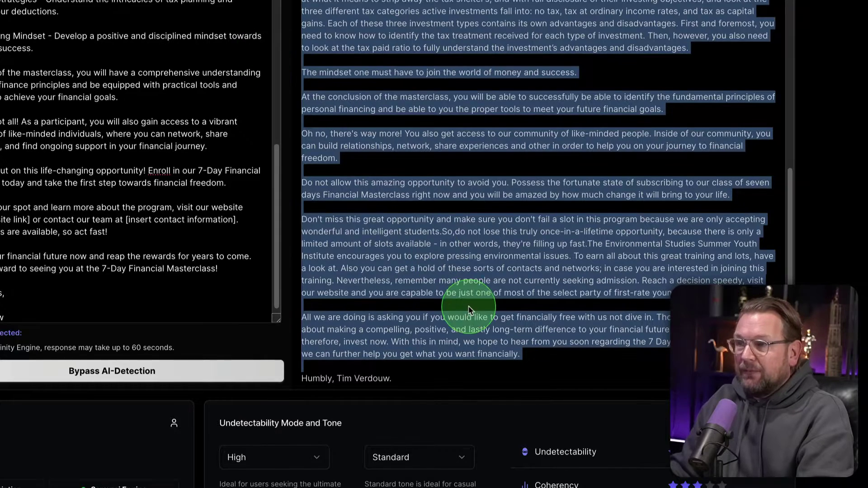
# Step: Zoom in on the Stealth Bypass 67% output and scroll through it to read
pyautogui.scroll(-1, 469, 310)
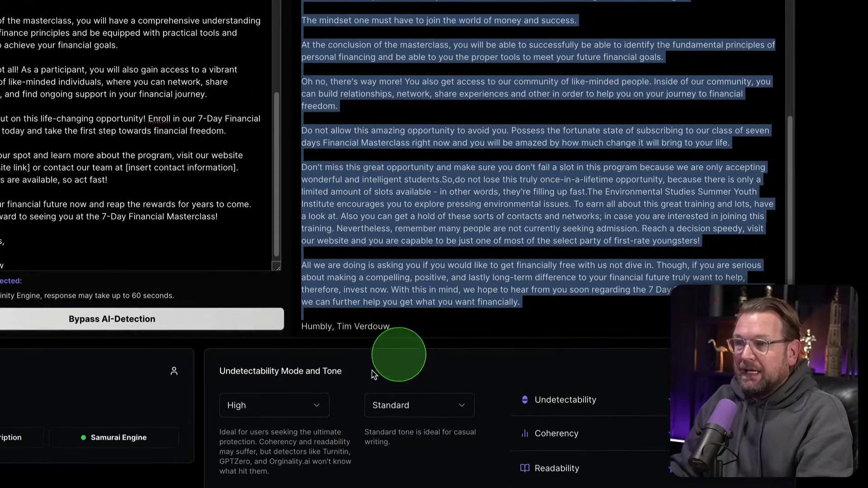
pyautogui.click(312, 406)
pyautogui.click(808, 221)
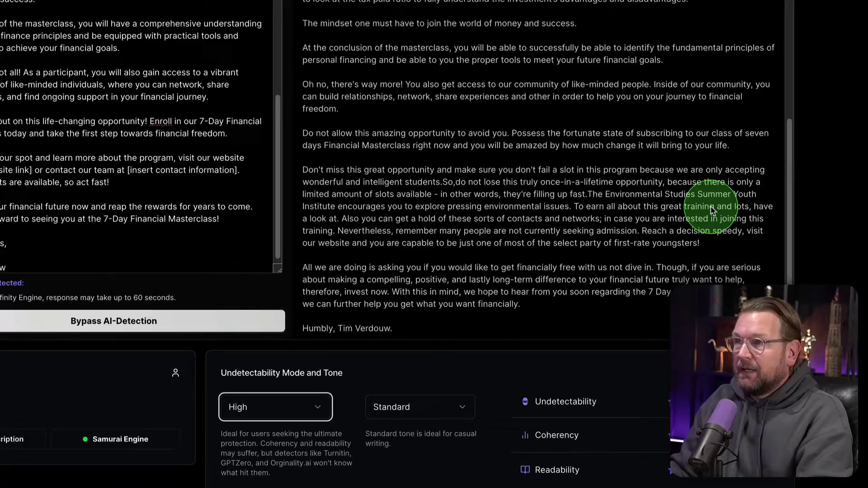
pyautogui.scroll(10, 708, 214)
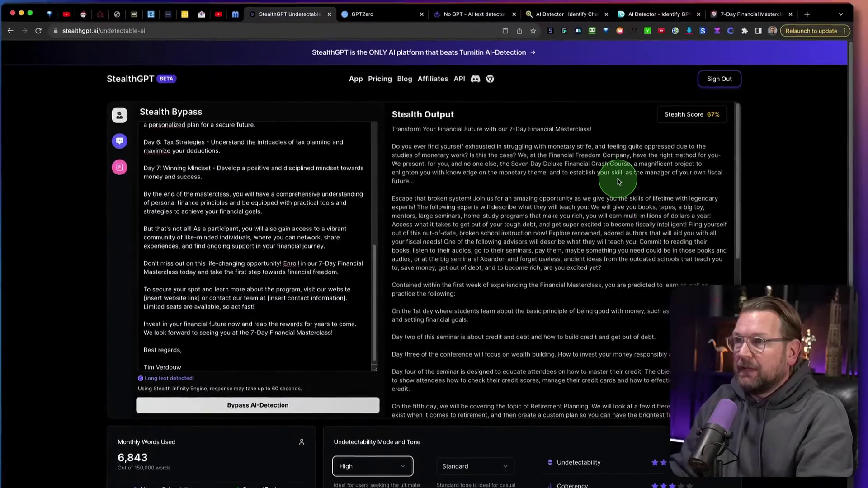
pyautogui.press('super+equal')
pyautogui.press('super+equal')
pyautogui.press('super+equal')
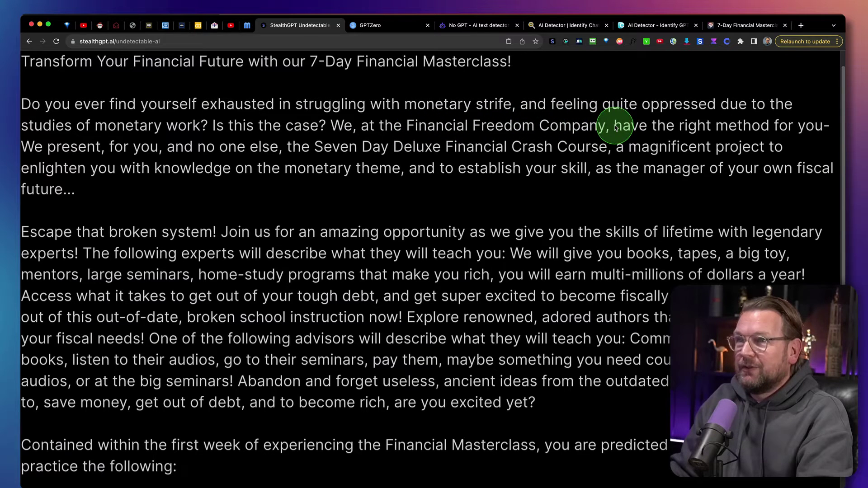
pyautogui.hscroll(-1, 610, 126)
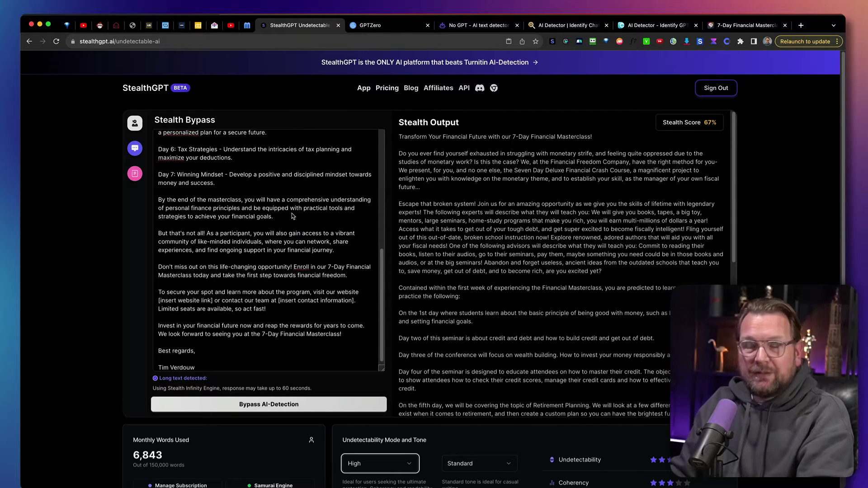
pyautogui.scroll(-5, 429, 301)
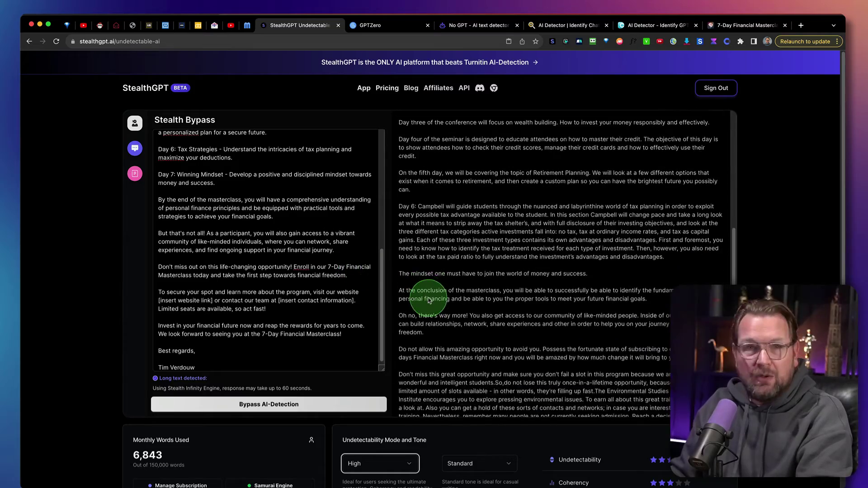
pyautogui.scroll(-2, 429, 300)
pyautogui.scroll(10, 429, 301)
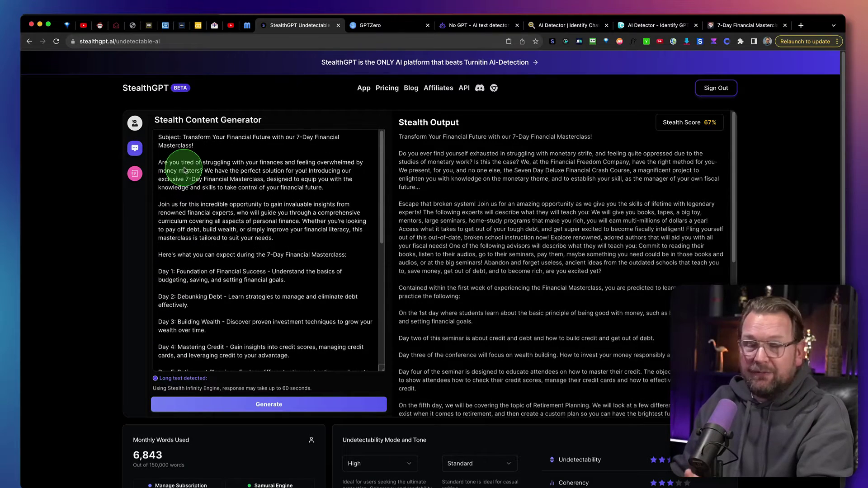
# Step: Switch to the Stealth Content Generator and clear the old email draft from its input
pyautogui.click(222, 174)
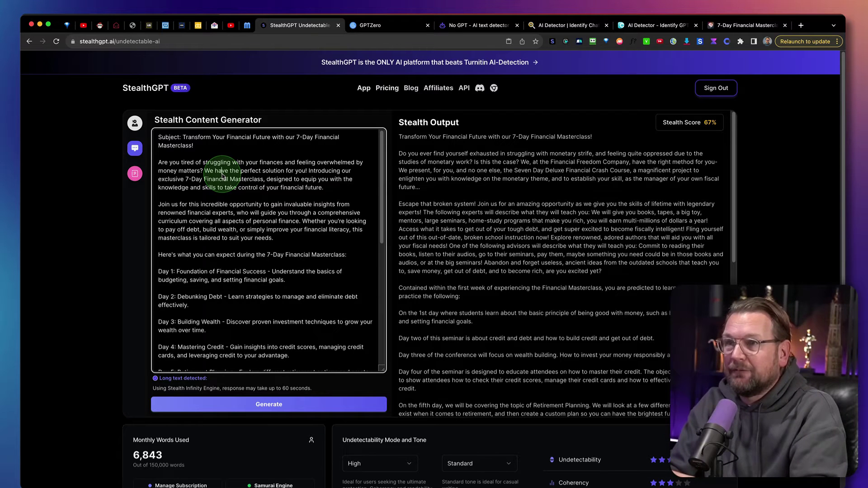
pyautogui.click(132, 149)
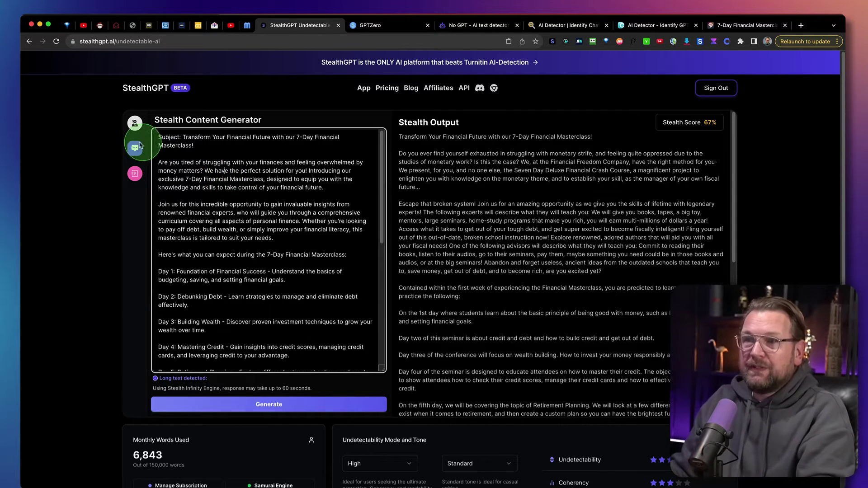
pyautogui.click(206, 155)
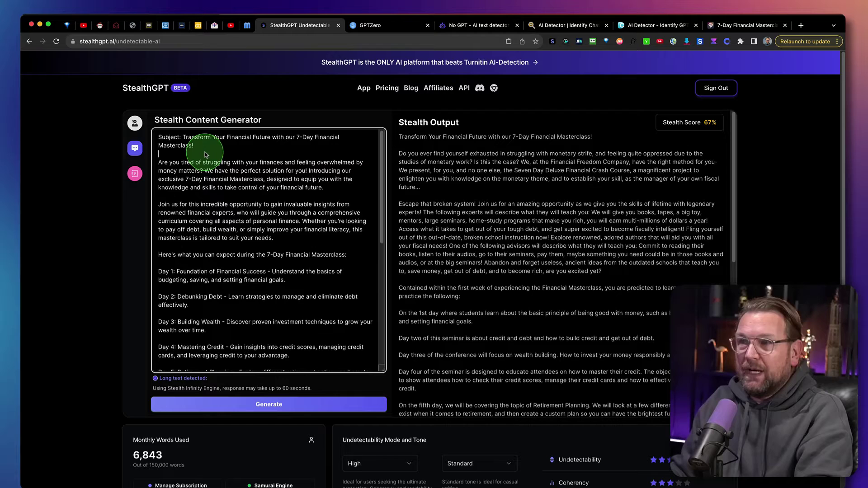
pyautogui.press('super+a')
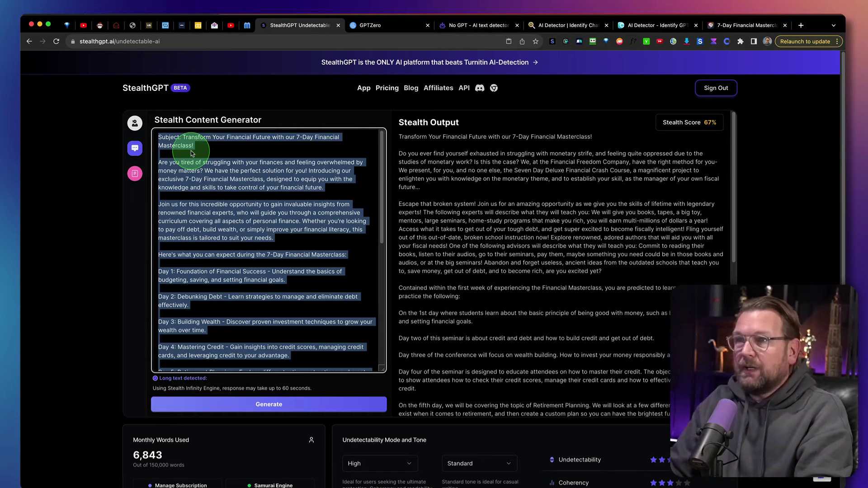
pyautogui.press('BackSpace')
# Step: Select the original short promotional email prompt in the TypingMind chat
pyautogui.click(717, 21)
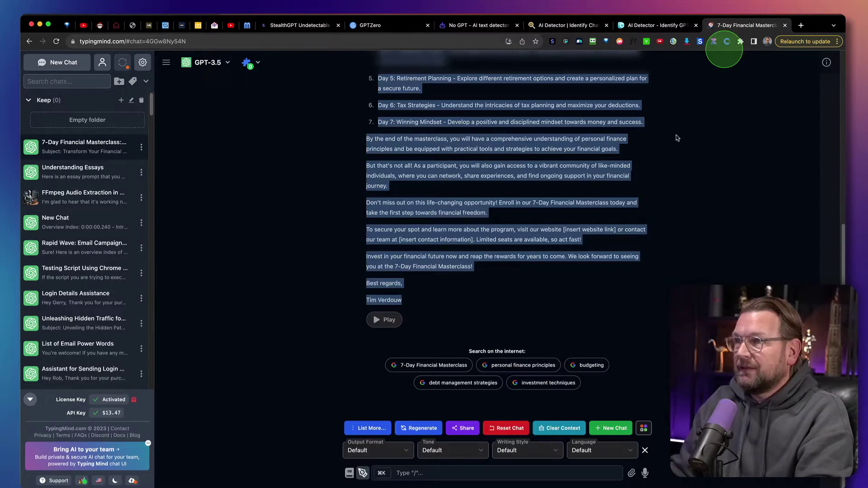
pyautogui.scroll(10, 517, 170)
pyautogui.click(400, 131)
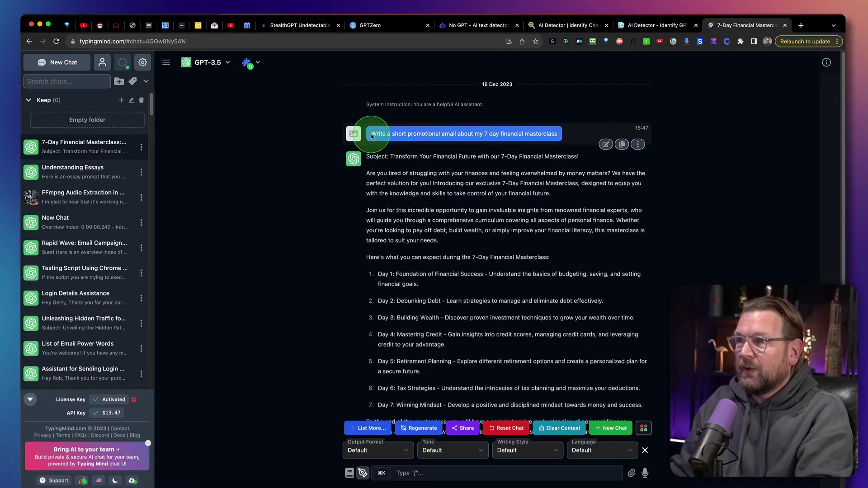
pyautogui.moveTo(372, 137); pyautogui.dragTo(514, 136)
pyautogui.press('super+c')
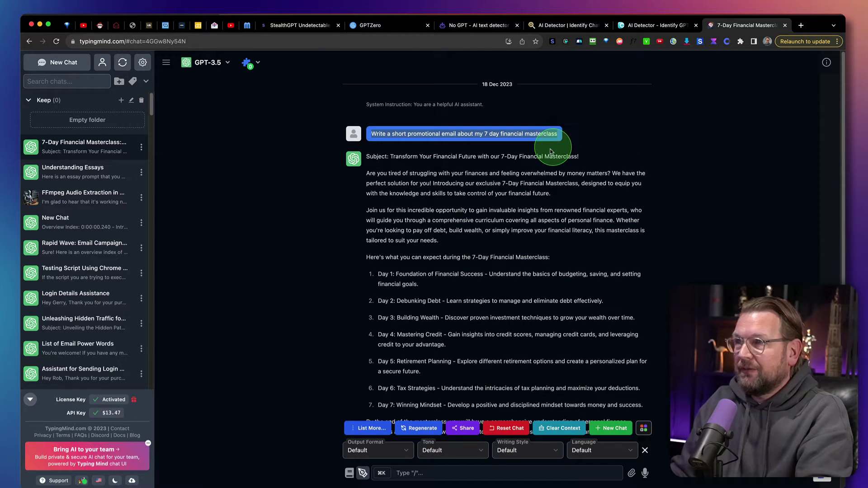
# Step: Paste the short prompt into the Content Generator and generate a new email
pyautogui.click(299, 25)
pyautogui.click(260, 156)
pyautogui.press('super+v')
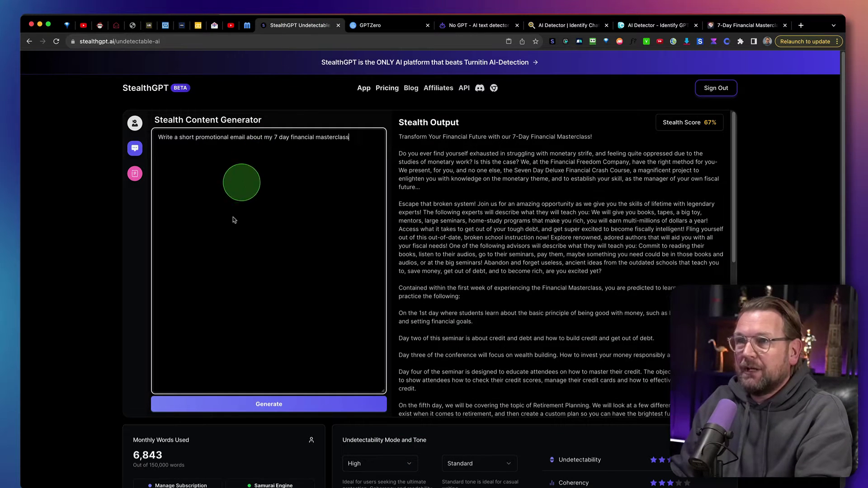
pyautogui.click(279, 406)
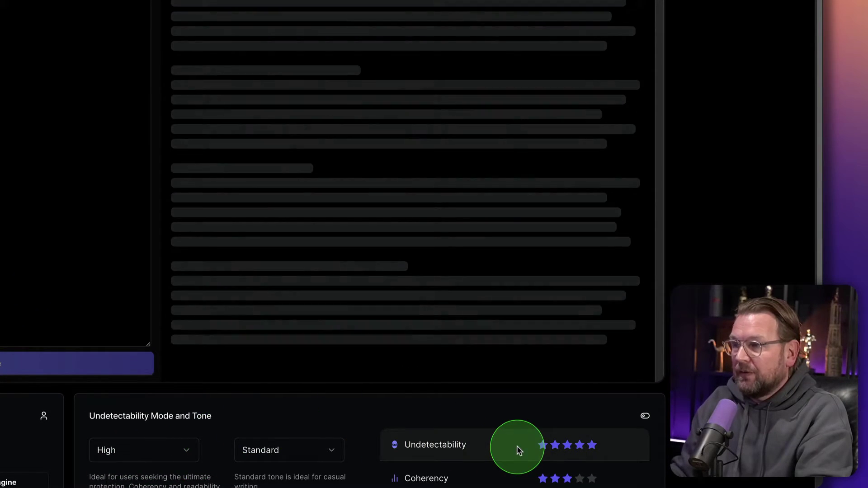
# Step: Review the generated masterclass email, keeping undetectability at High
pyautogui.scroll(-1, 516, 446)
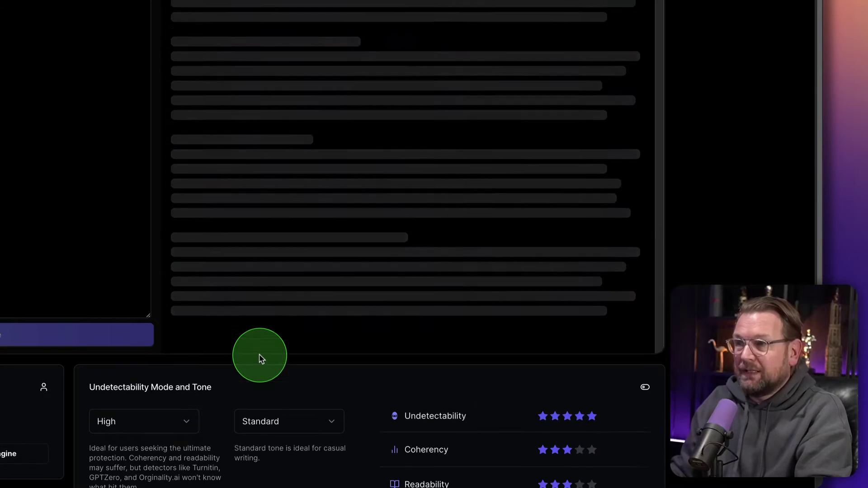
pyautogui.scroll(1, 260, 358)
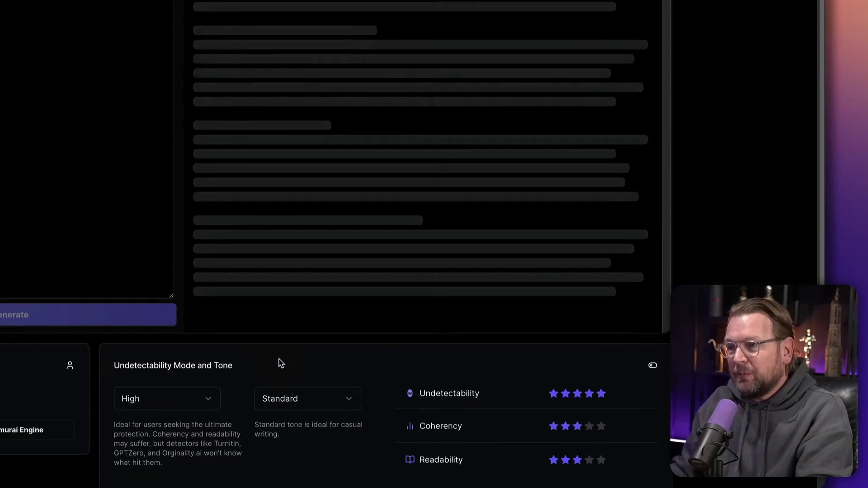
pyautogui.click(157, 450)
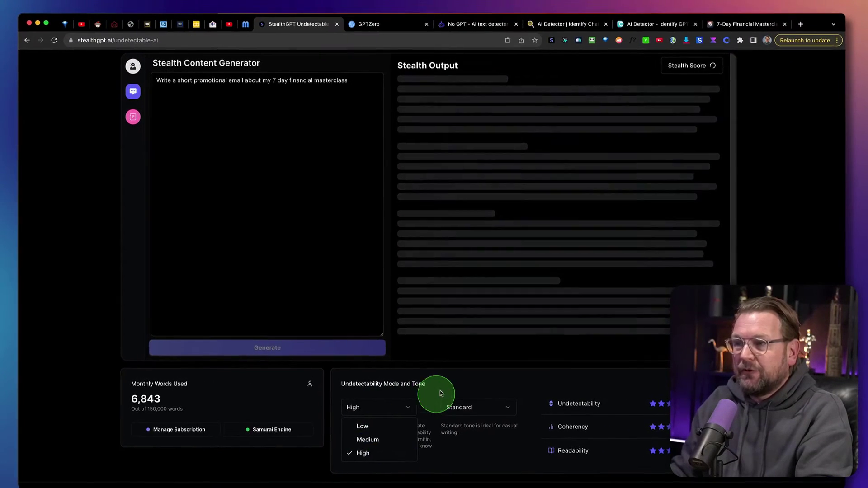
pyautogui.click(390, 374)
pyautogui.scroll(1, 507, 384)
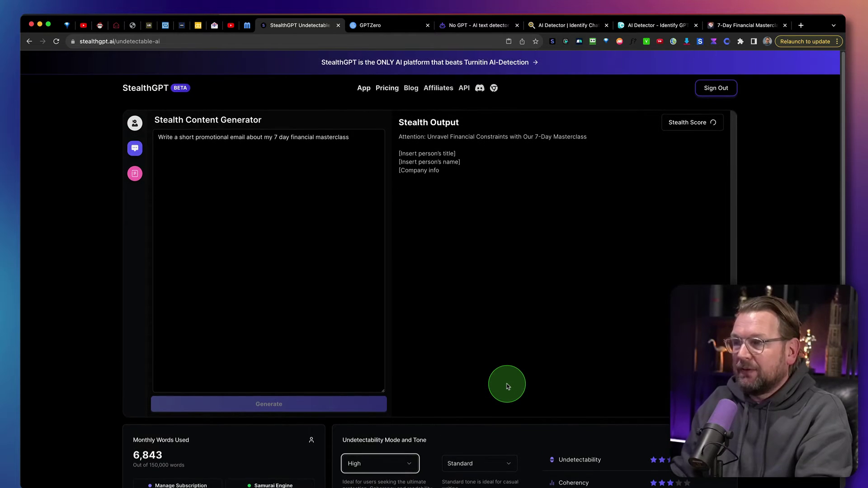
pyautogui.scroll(-1, 520, 409)
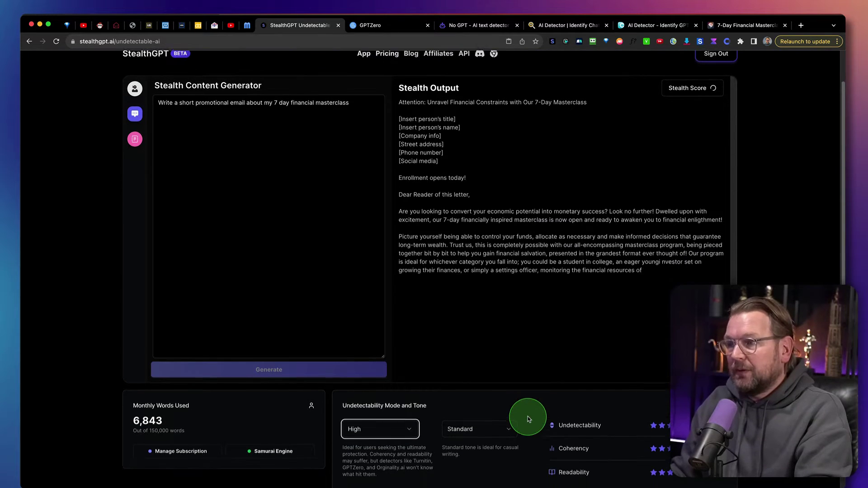
pyautogui.scroll(1, 538, 415)
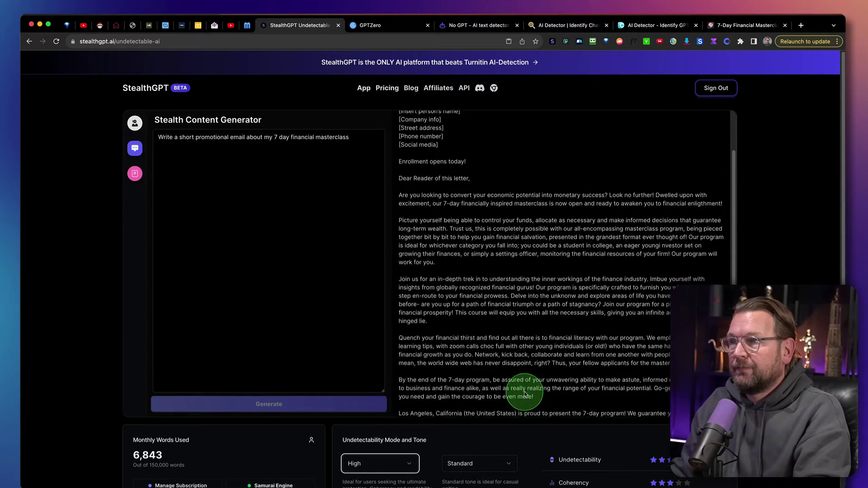
pyautogui.scroll(-1, 524, 393)
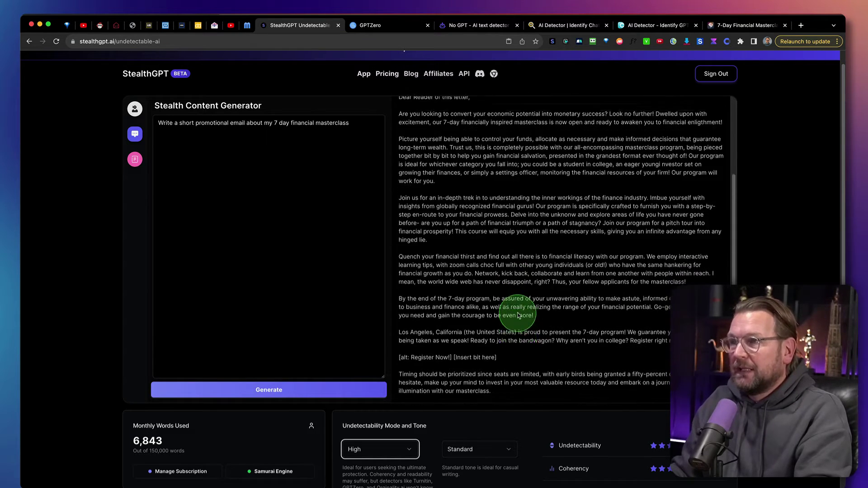
pyautogui.scroll(-2, 425, 280)
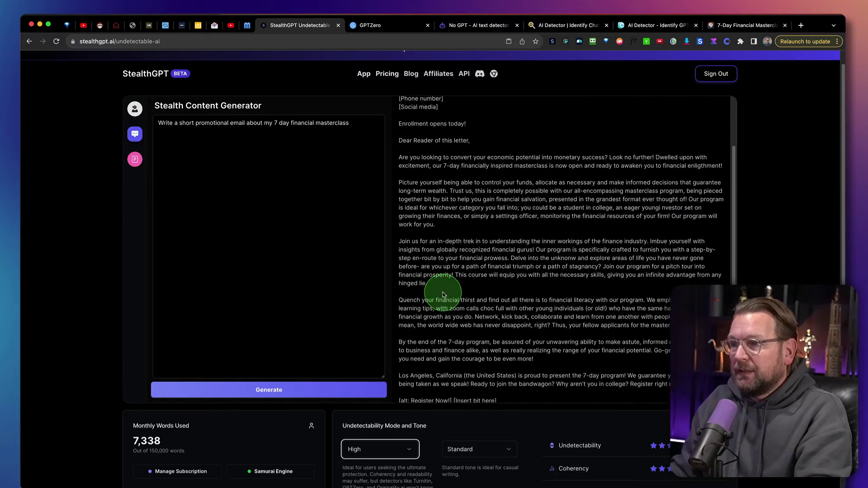
# Step: Select the generated email body and bring up GPTZero's AI Scan page
pyautogui.click(362, 450)
pyautogui.click(422, 181)
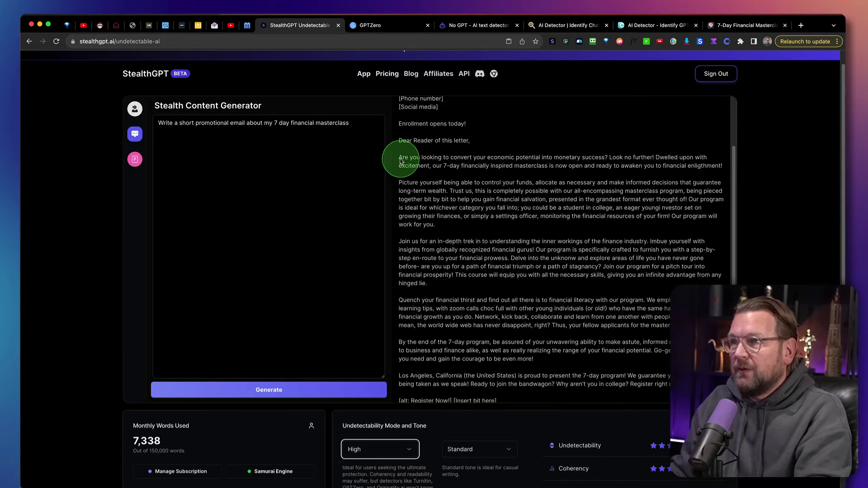
pyautogui.moveTo(399, 160); pyautogui.dragTo(550, 368)
pyautogui.hotkey('ctrl', 'c')
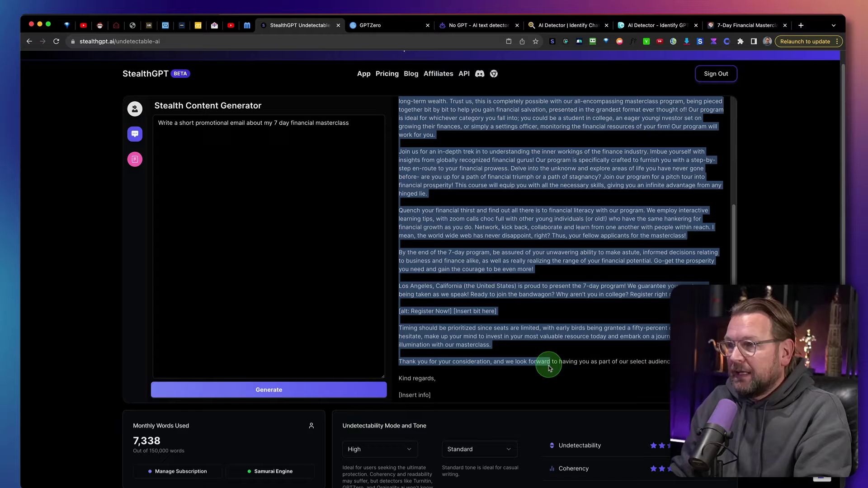
pyautogui.scroll(3, 549, 170)
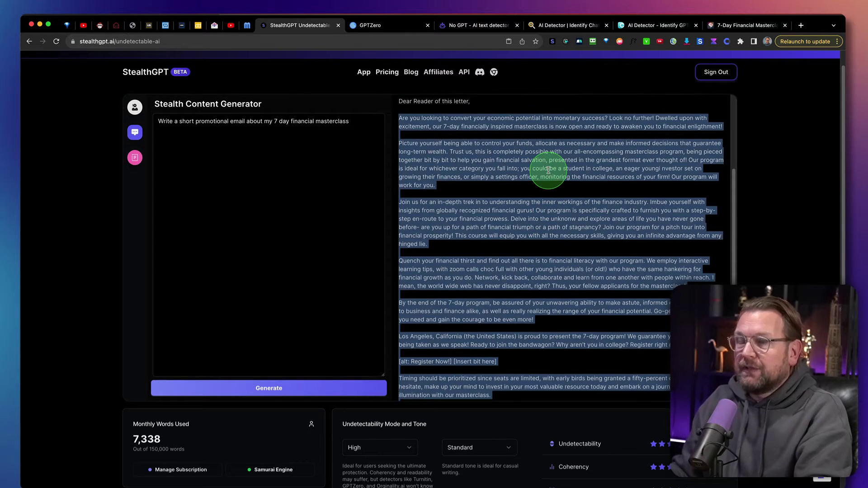
pyautogui.click(382, 26)
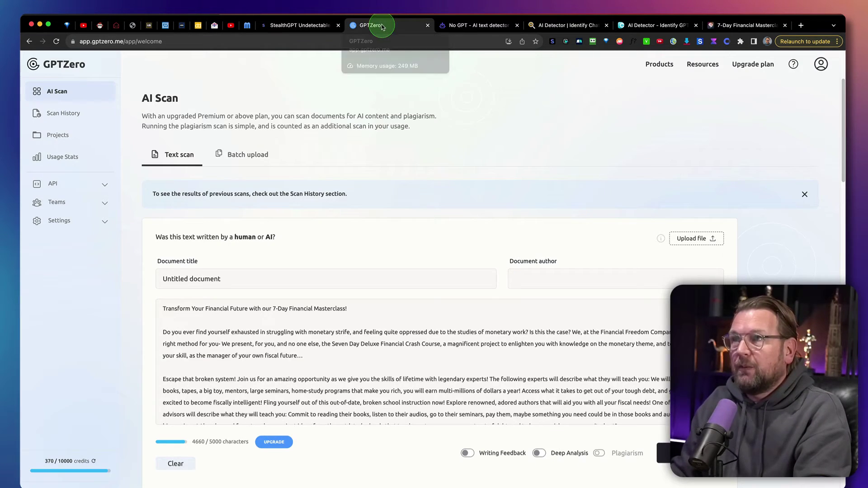
# Step: Scan the 452-word Content Generator email in GPTZero, getting a Mixed 48% AI verdict
pyautogui.click(280, 336)
pyautogui.hotkey('ctrl', 'a')
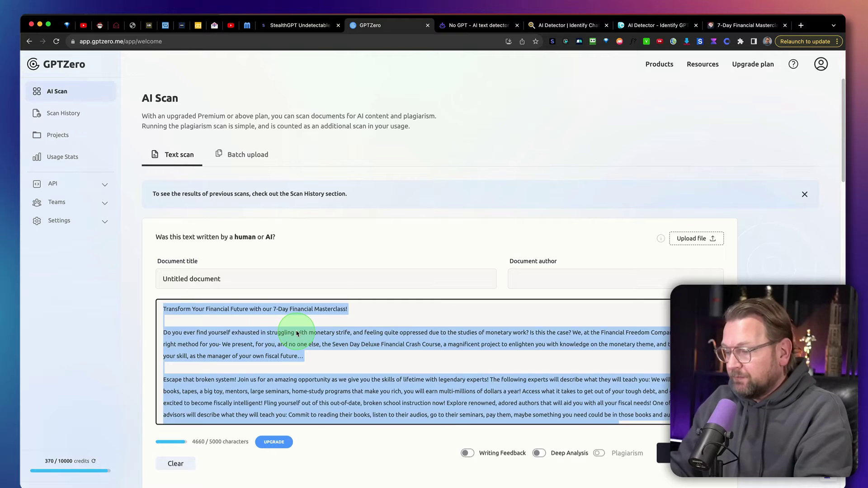
pyautogui.press('BackSpace')
pyautogui.hotkey('ctrl', 'v')
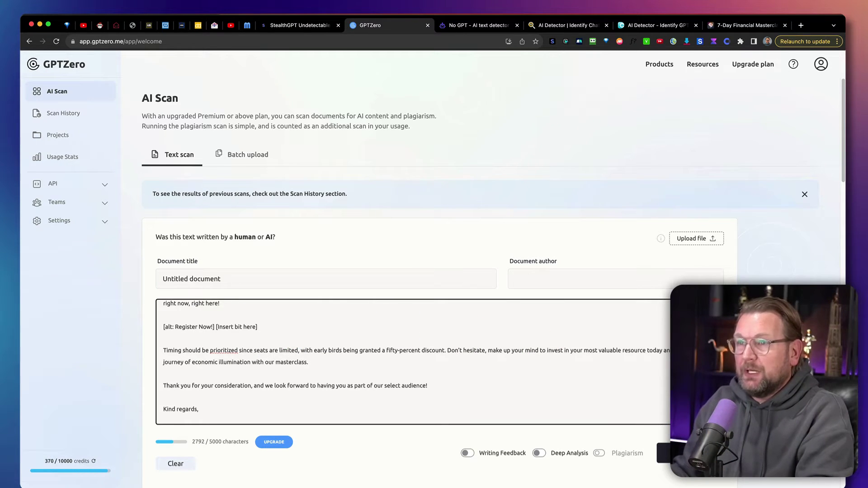
pyautogui.click(678, 453)
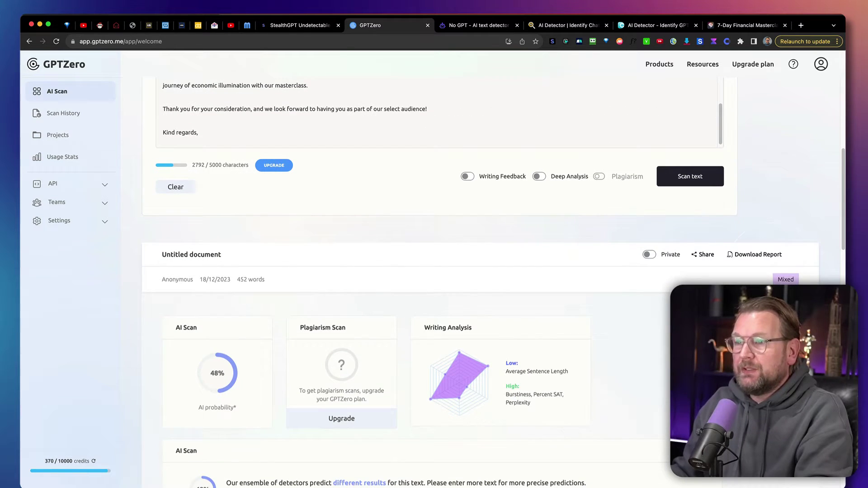
pyautogui.scroll(-4, 392, 381)
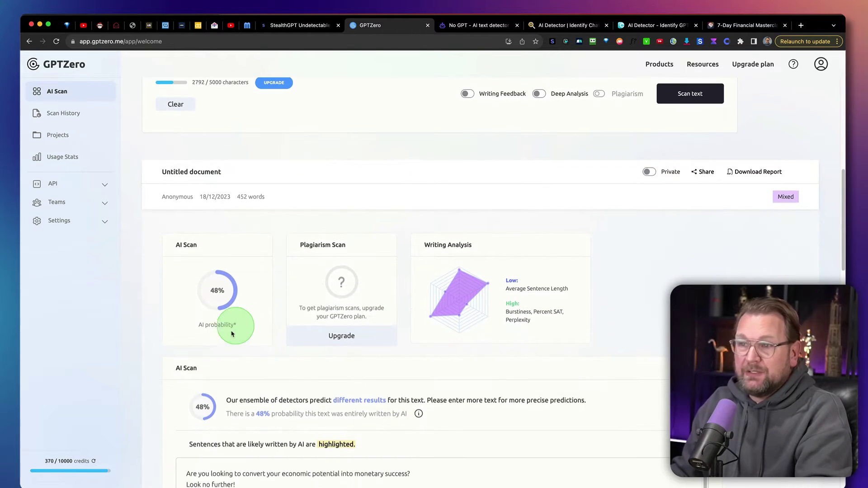
pyautogui.scroll(-5, 414, 350)
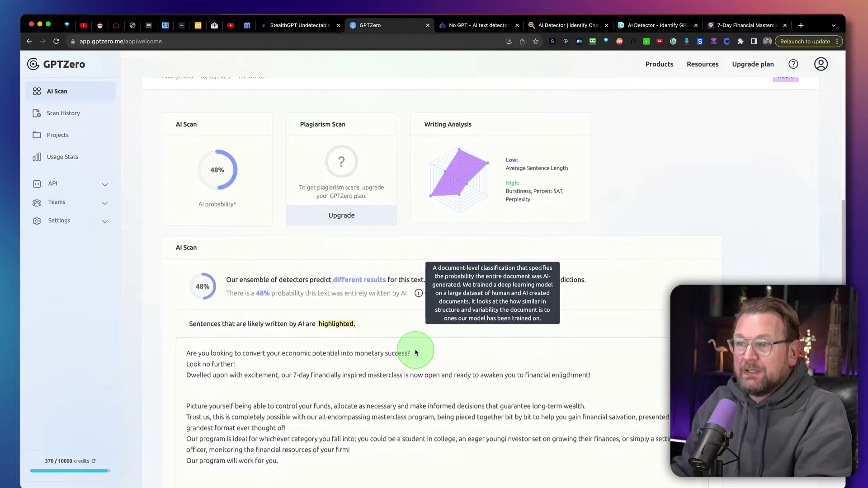
pyautogui.scroll(10, 415, 352)
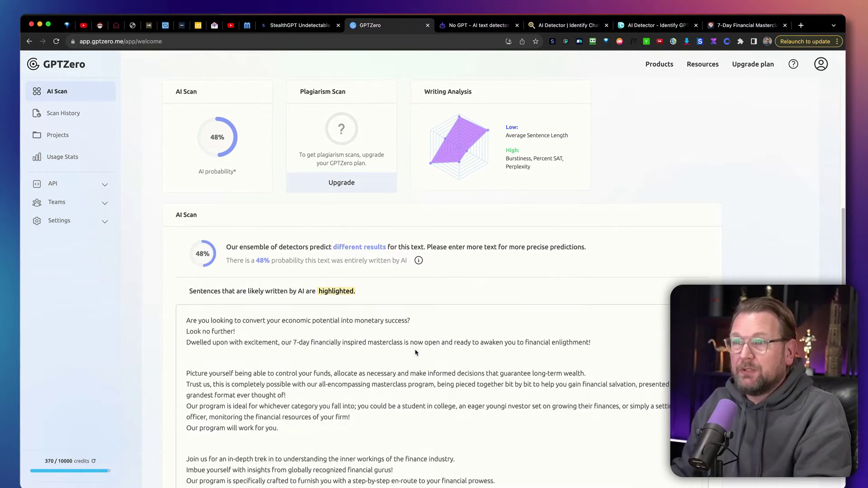
pyautogui.scroll(3, 415, 353)
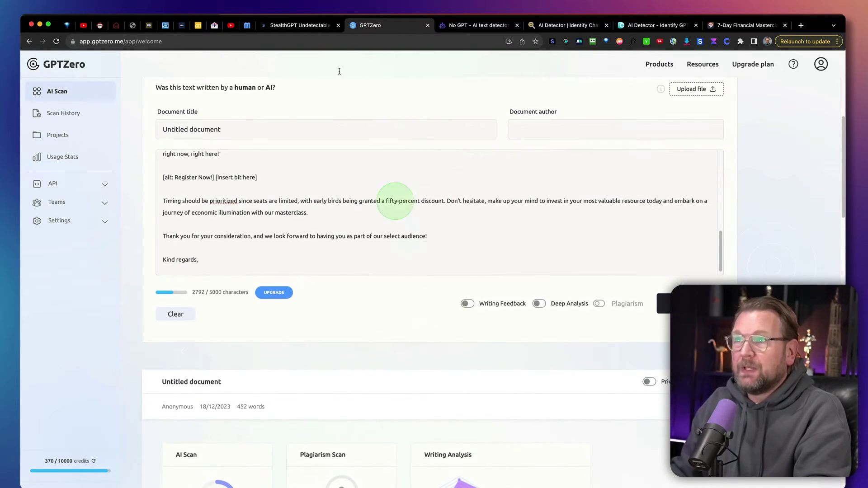
pyautogui.click(300, 25)
# Step: Paste the Content Generator email into NoGPT, scoring 66% human and 34% AI
pyautogui.click(485, 25)
pyautogui.click(393, 203)
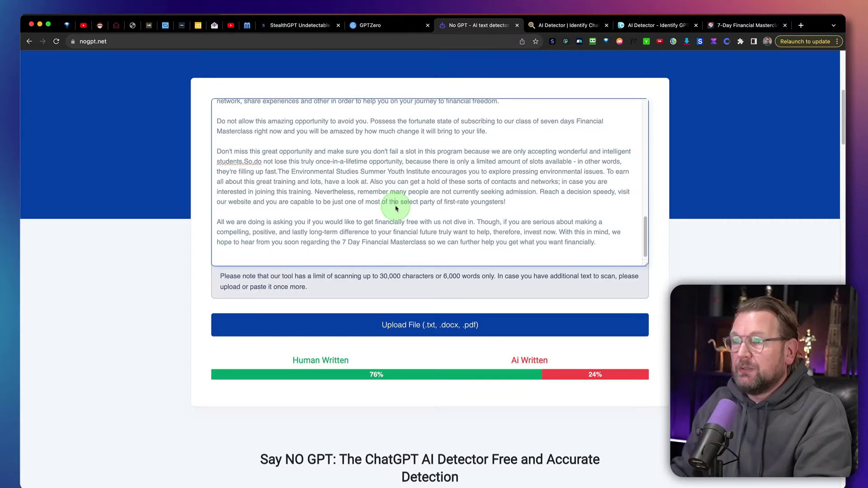
pyautogui.hotkey('ctrl', 'a')
pyautogui.hotkey('ctrl', 'v')
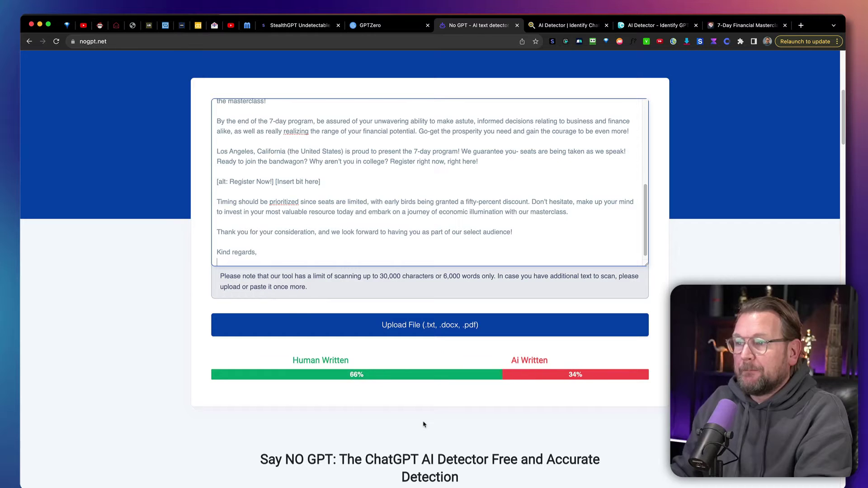
# Step: Set the generator's Undetectability to Medium and Tone to Professional
pyautogui.click(300, 25)
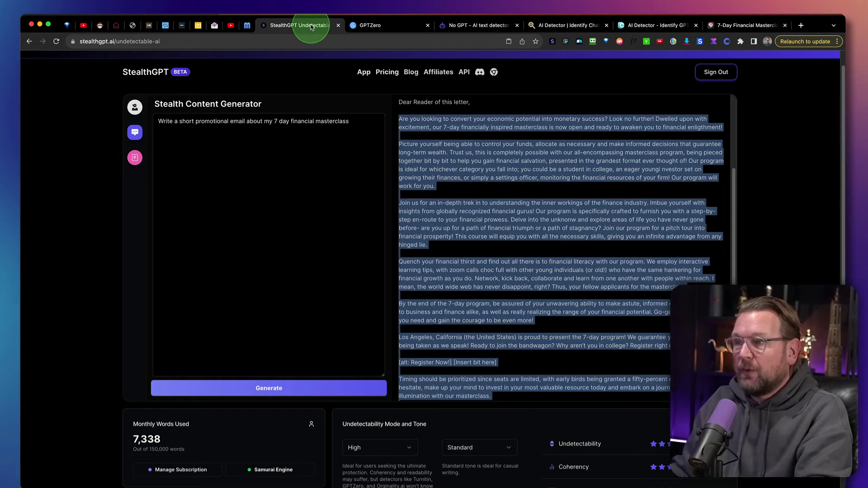
pyautogui.scroll(-3, 411, 314)
pyautogui.click(384, 446)
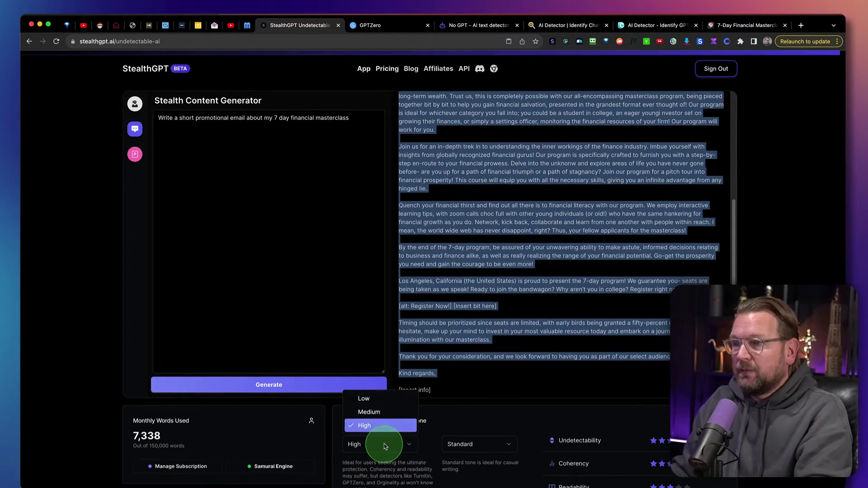
pyautogui.click(381, 412)
pyautogui.scroll(-2, 364, 316)
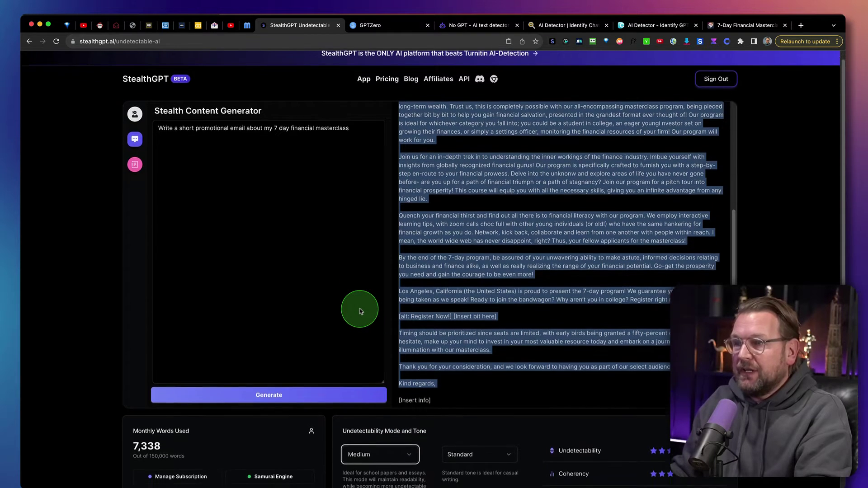
pyautogui.scroll(-1, 360, 311)
pyautogui.click(471, 394)
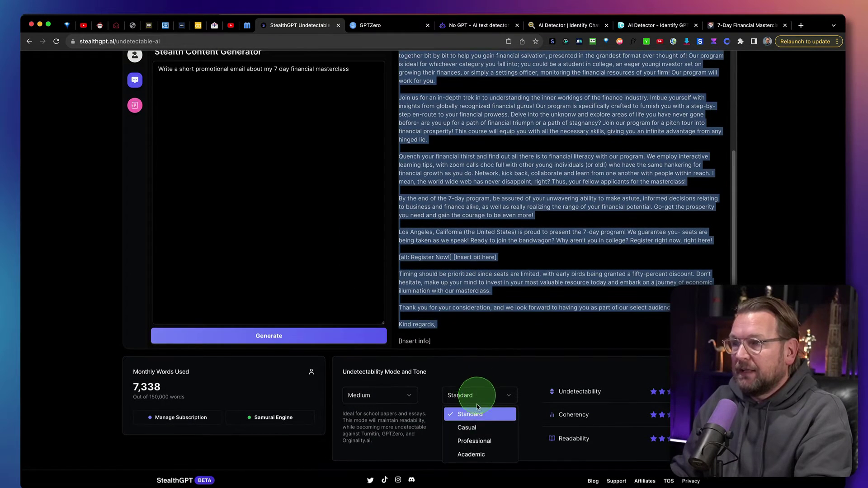
pyautogui.click(470, 441)
# Step: Generate a fresh masterclass email with the Medium, Professional settings
pyautogui.scroll(3, 513, 371)
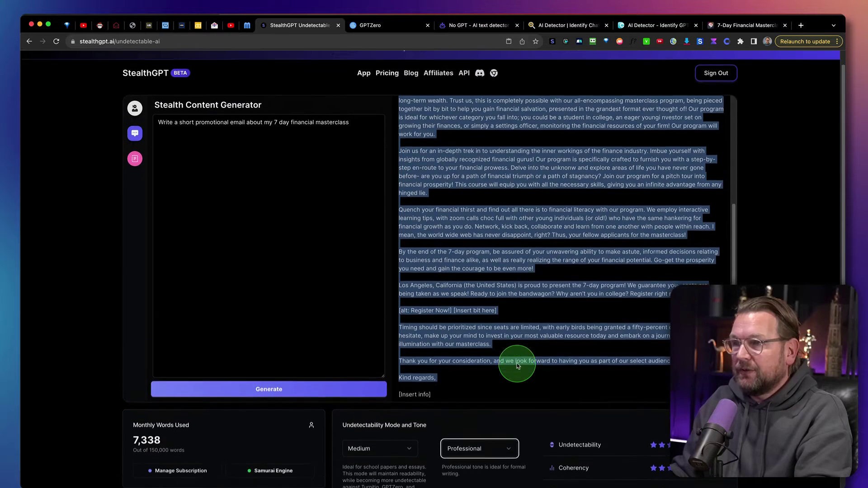
pyautogui.click(300, 410)
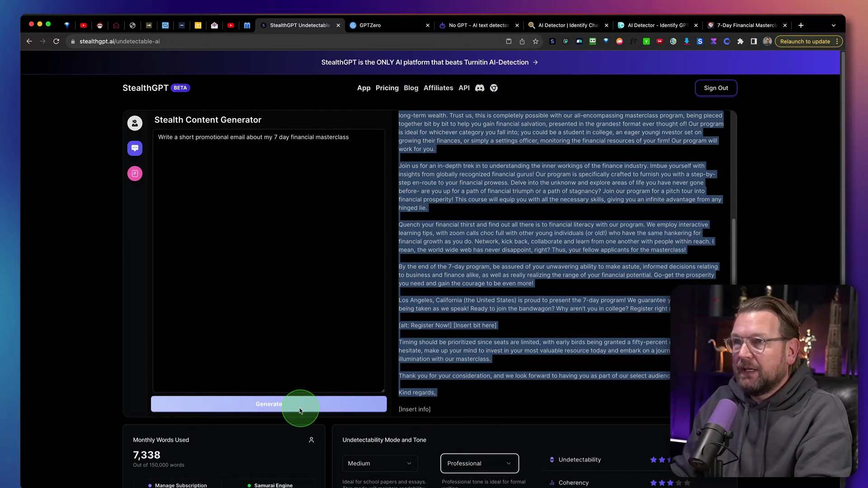
pyautogui.click(262, 402)
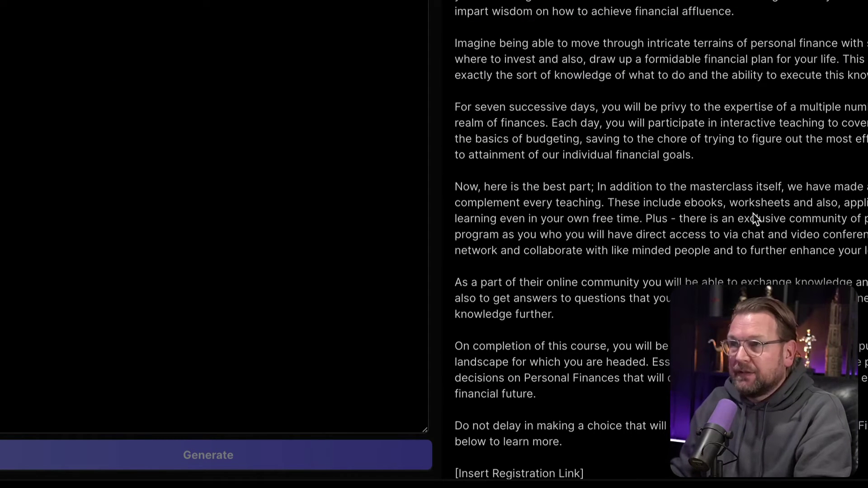
pyautogui.click(702, 101)
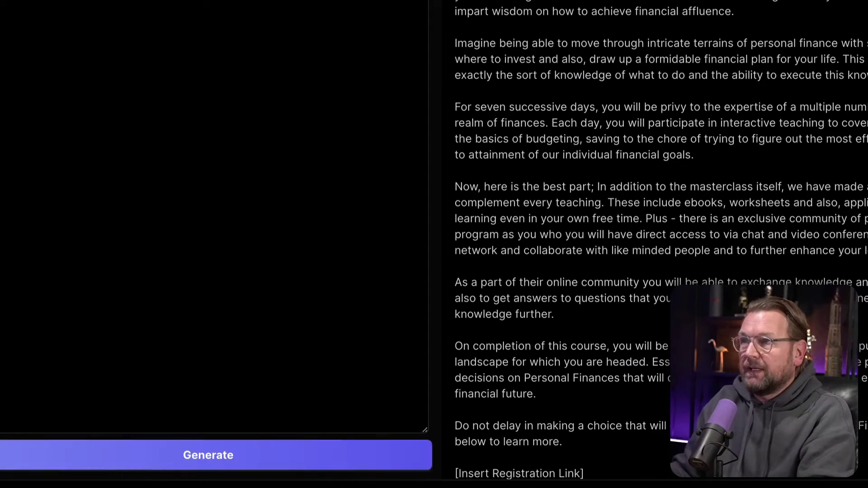
# Step: Copy the Medium-mode email into Notes below the earlier text, labelled 'Generated content Medium'
pyautogui.moveTo(542, 10); pyautogui.dragTo(68, 59)
pyautogui.press('super+Tab')
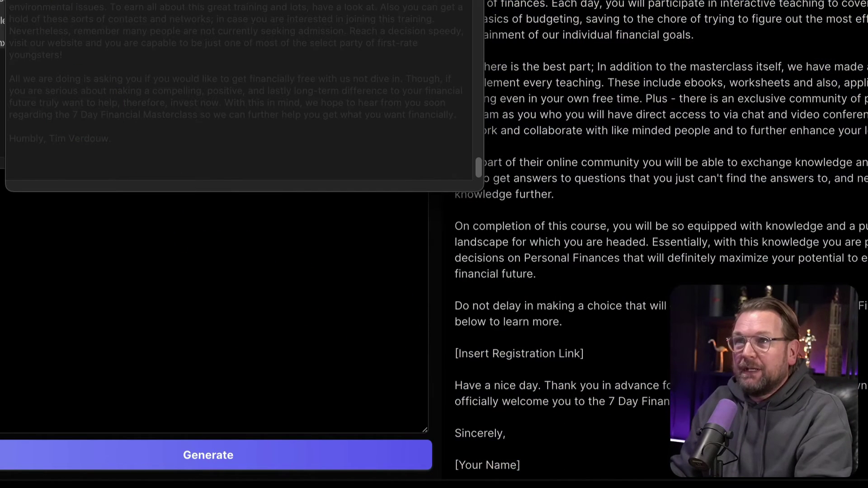
pyautogui.click(25, 0)
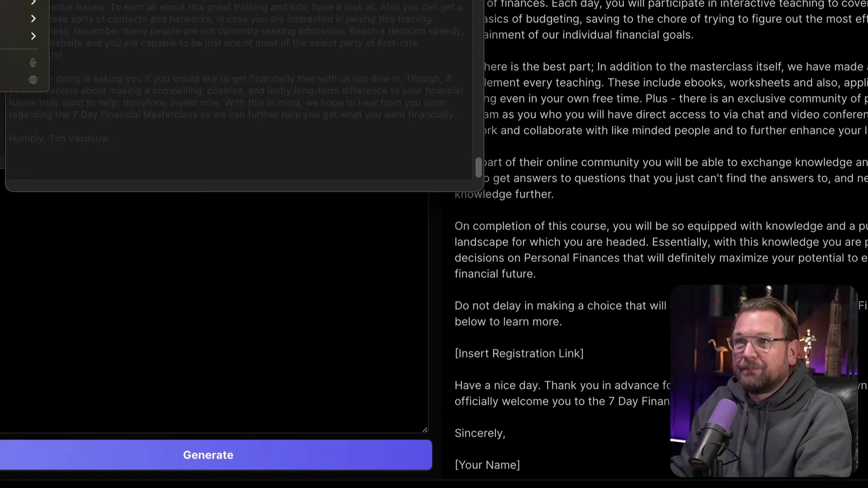
pyautogui.press('super+v')
pyautogui.moveTo(464, 78); pyautogui.dragTo(266, 50)
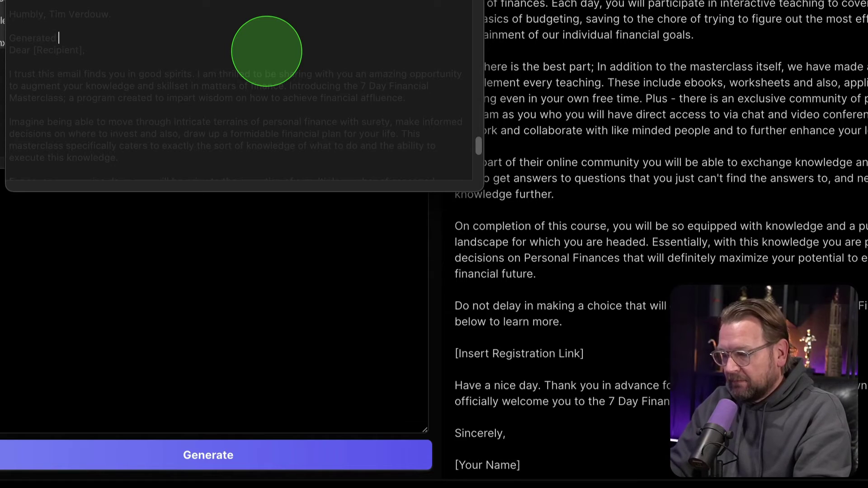
pyautogui.write('content Medium')
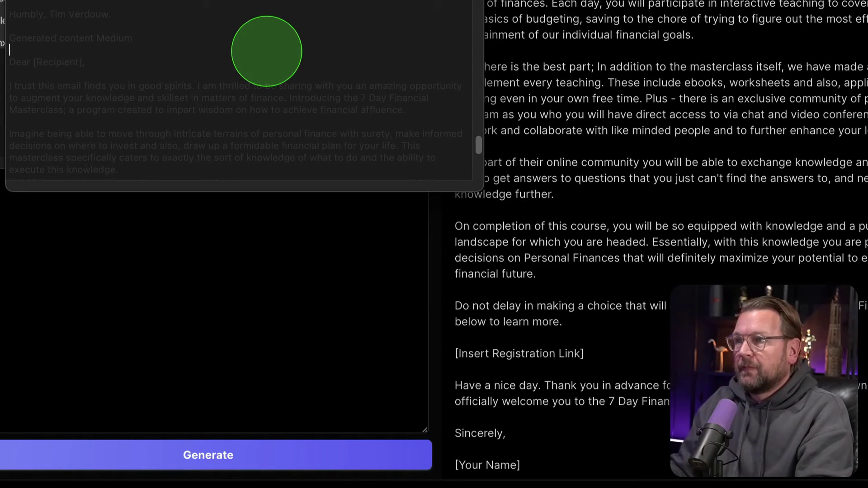
pyautogui.click(639, 87)
pyautogui.press('super+a')
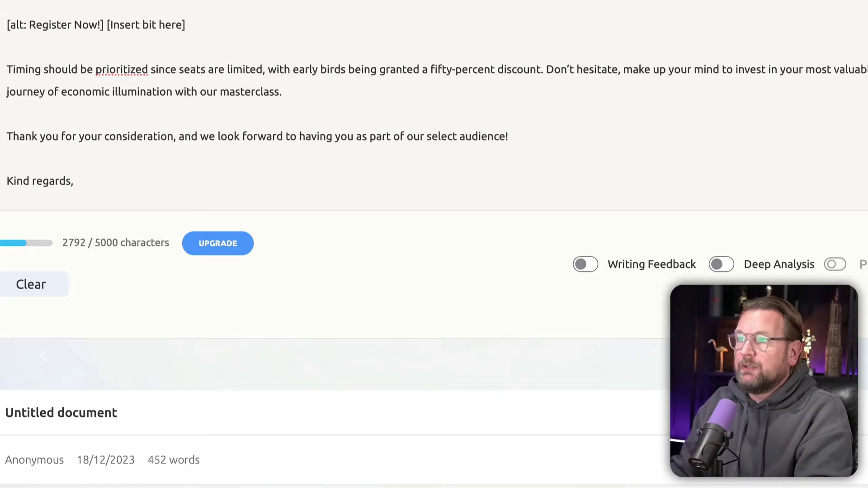
# Step: Paste the Medium email over the old text in GPTZero and run the AI scan
pyautogui.click(359, 19)
pyautogui.press('super+a')
pyautogui.press('super+v')
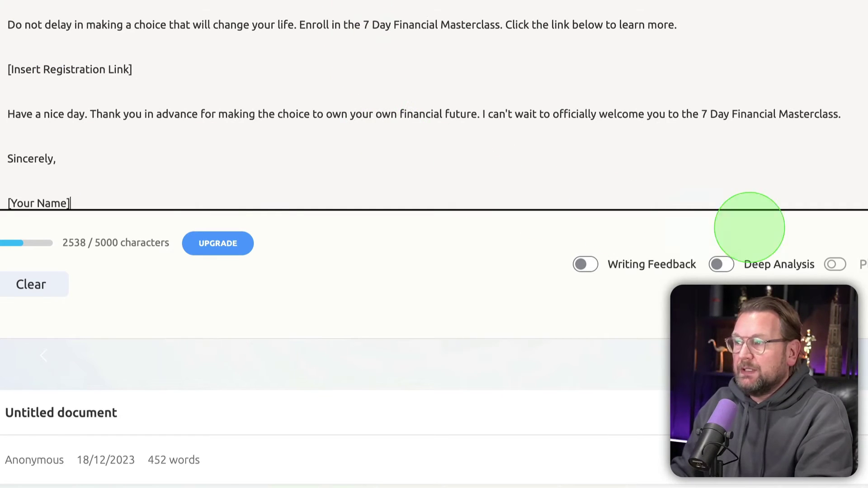
pyautogui.click(798, 280)
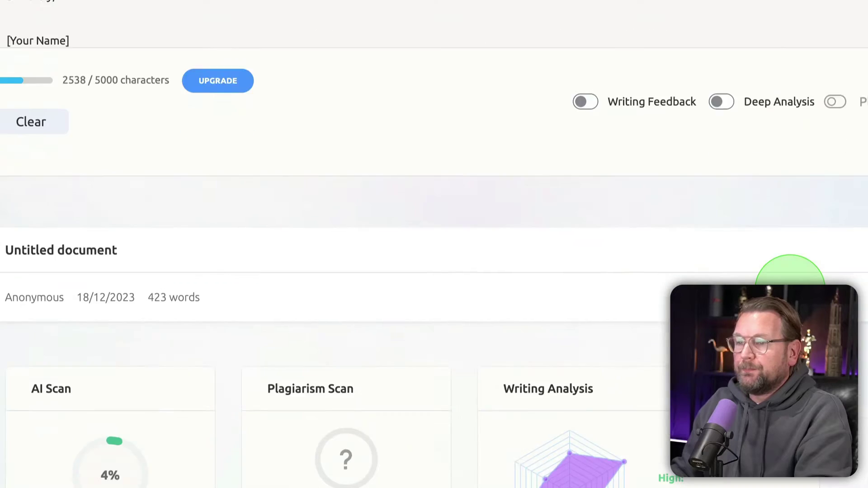
# Step: Review GPTZero's result for the 423-word email: 4% AI, most likely human-written
pyautogui.click(541, 49)
pyautogui.click(142, 171)
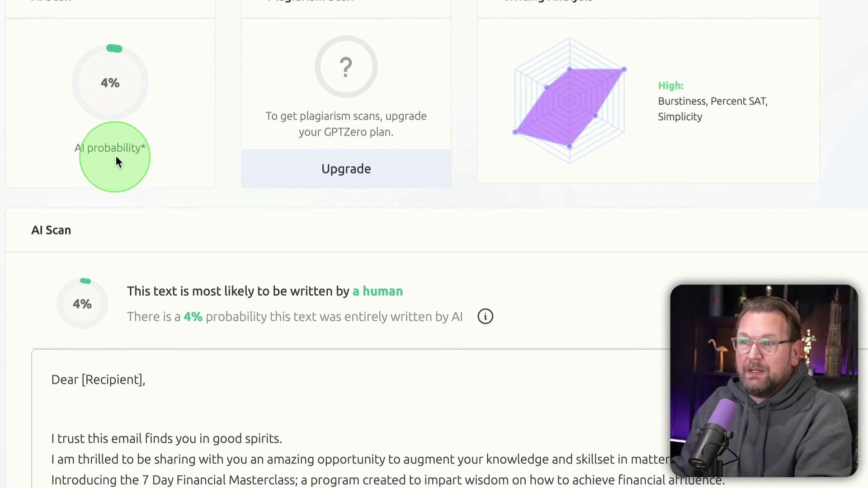
pyautogui.scroll(-4, 242, 156)
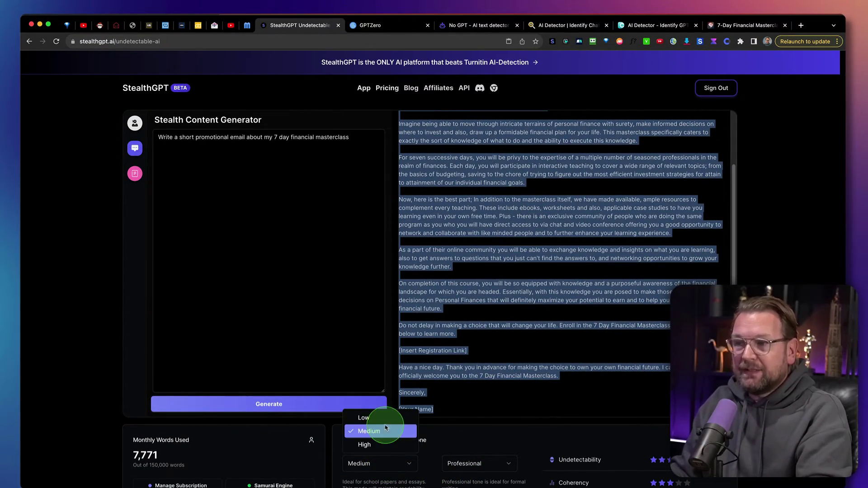
pyautogui.click(497, 313)
pyautogui.click(497, 313)
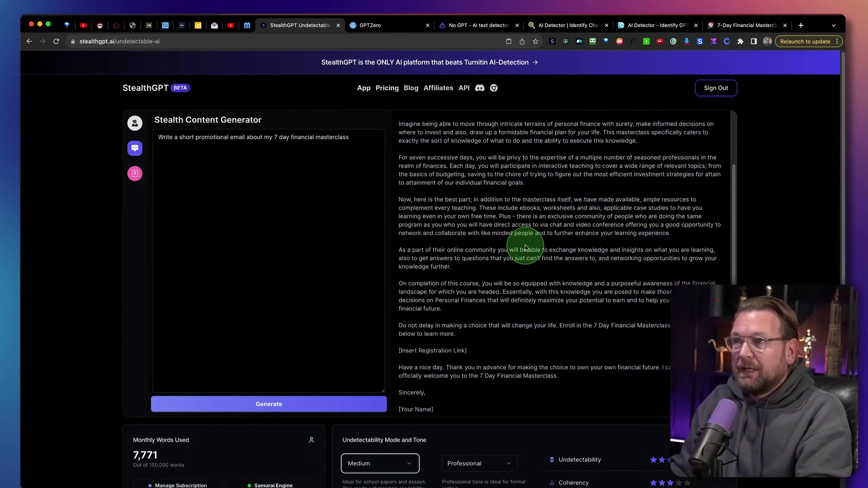
pyautogui.scroll(10, 515, 253)
pyautogui.click(398, 26)
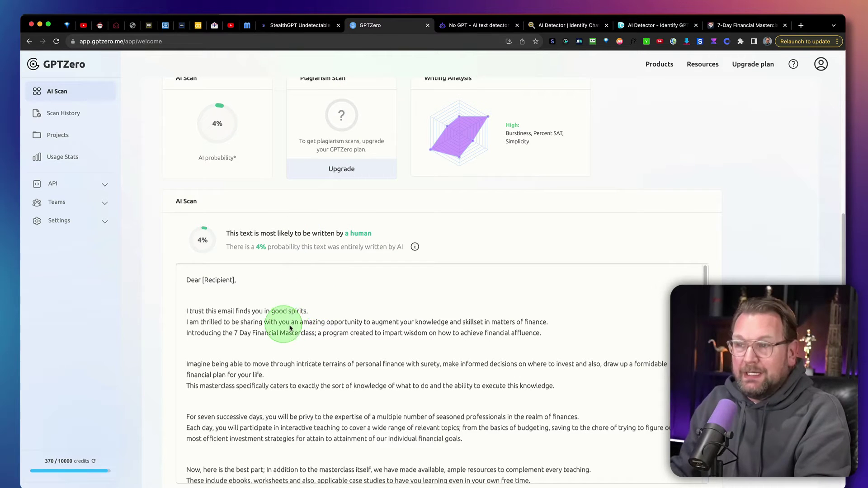
pyautogui.scroll(-3, 294, 331)
pyautogui.scroll(3, 297, 329)
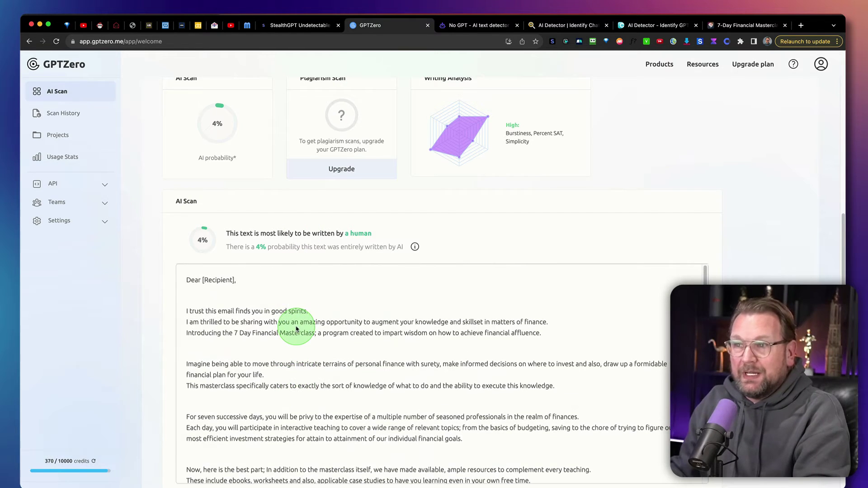
# Step: Replace NoGPT's old text with the promotional email, which scores 100% human-written
pyautogui.click(478, 25)
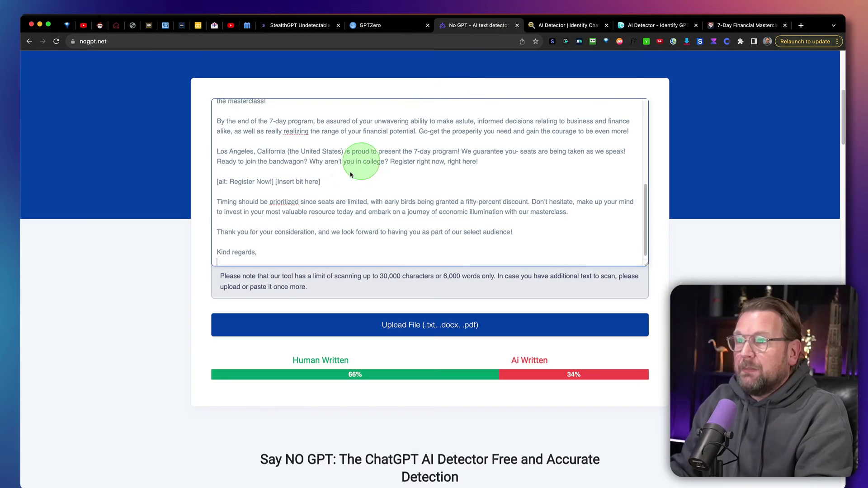
pyautogui.click(353, 172)
pyautogui.press('super+a')
pyautogui.press('super+v')
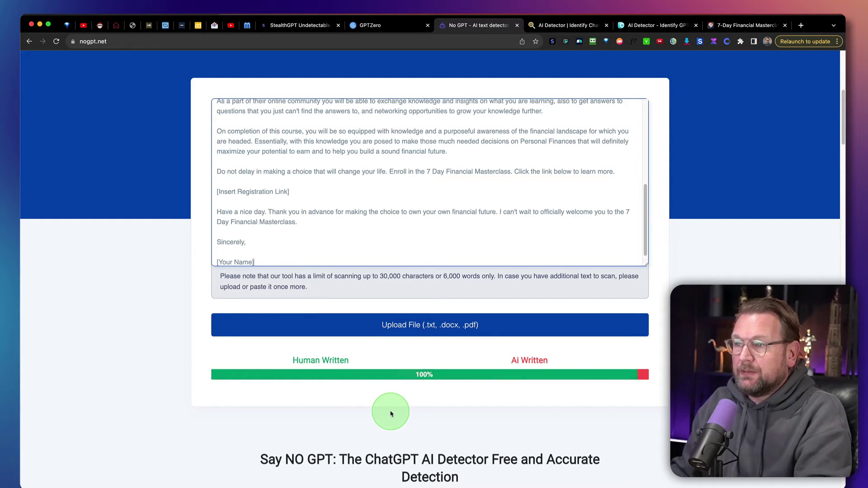
pyautogui.scroll(3, 392, 414)
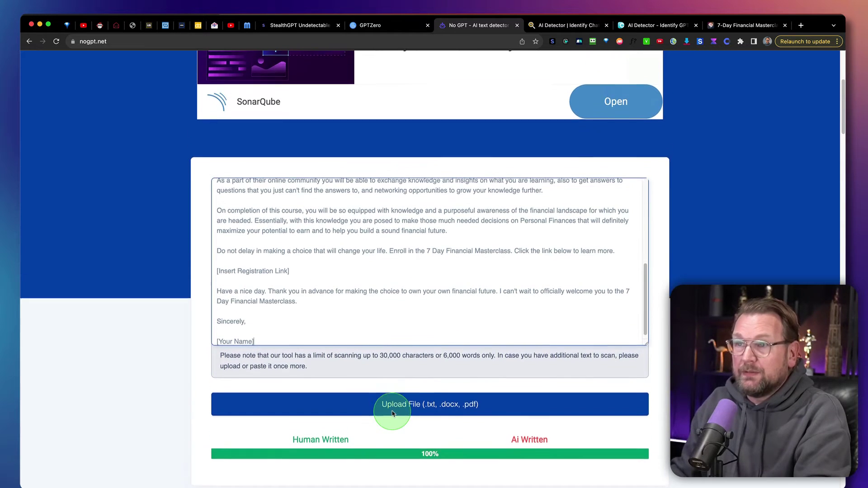
pyautogui.click(289, 25)
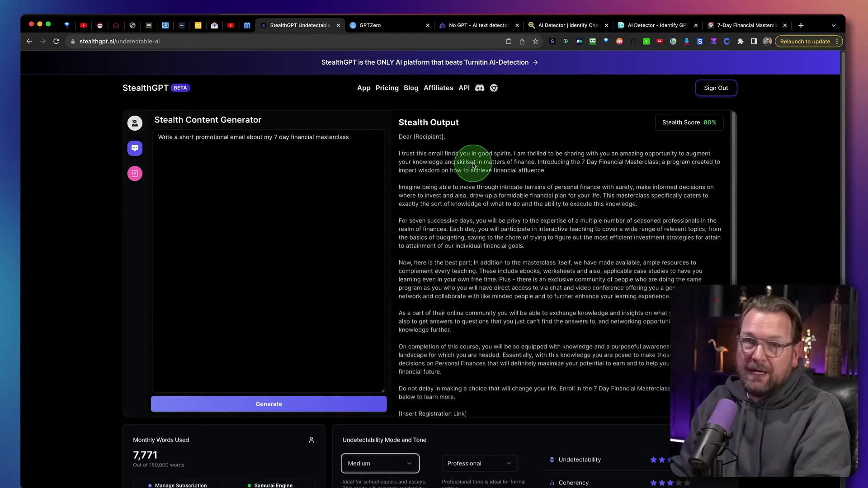
# Step: Scroll up through the Content Generator's 80% Stealth Score email output
pyautogui.scroll(5, 473, 169)
pyautogui.scroll(2, 470, 181)
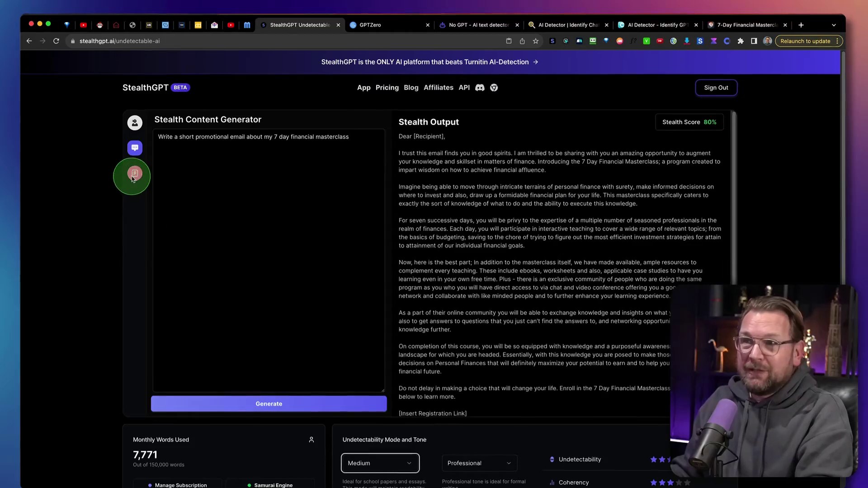
# Step: In the Stealth Essay Generator, enter the technology-and-society thesis and the social-media relationships prompt
pyautogui.click(113, 188)
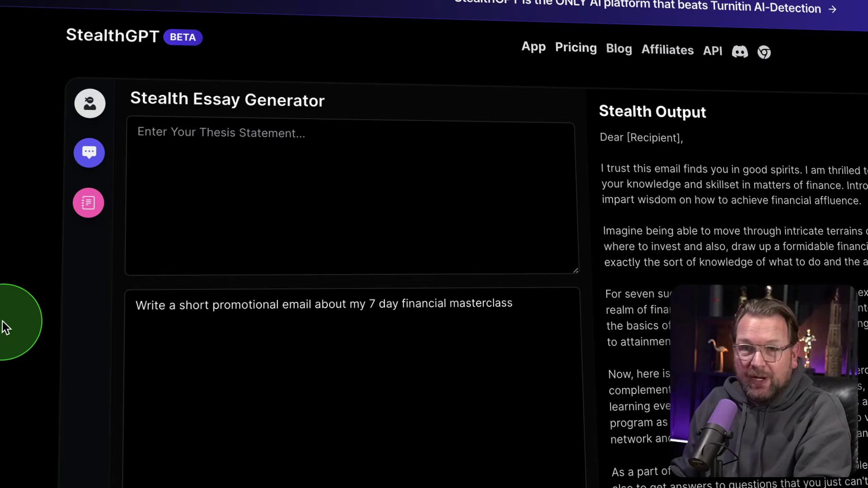
pyautogui.click(366, 156)
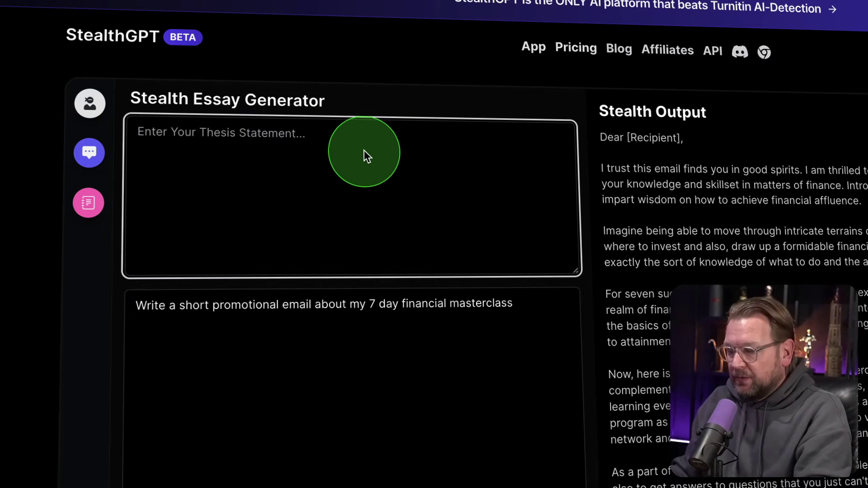
pyautogui.write('The impact of technology on society')
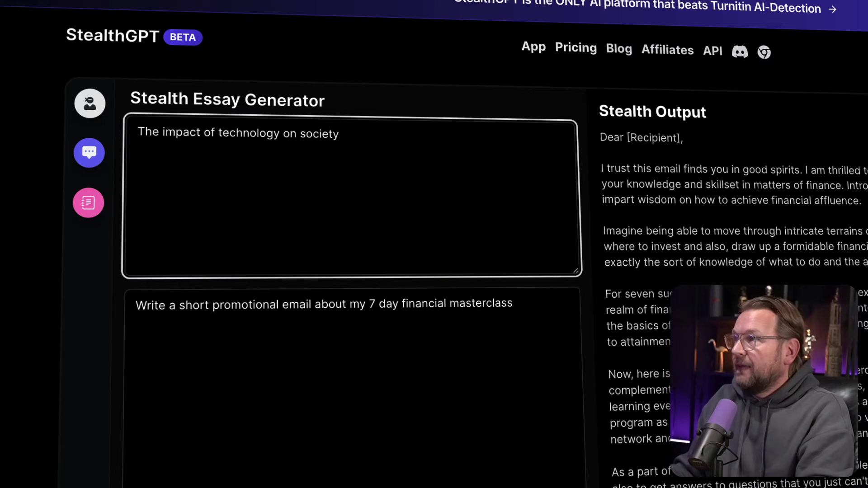
pyautogui.click(429, 320)
pyautogui.write('Discuss the impact of social media on interpersonal relationships in the digital age.')
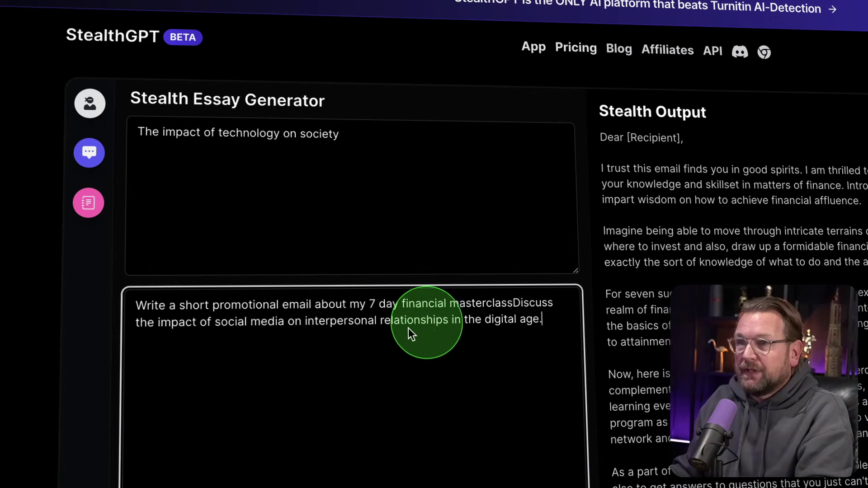
pyautogui.doubleClick(339, 303)
pyautogui.hotkey('ctrl', 'a')
pyautogui.write('Discuss the impact of social media on interpersonal relationships in the digital age.')
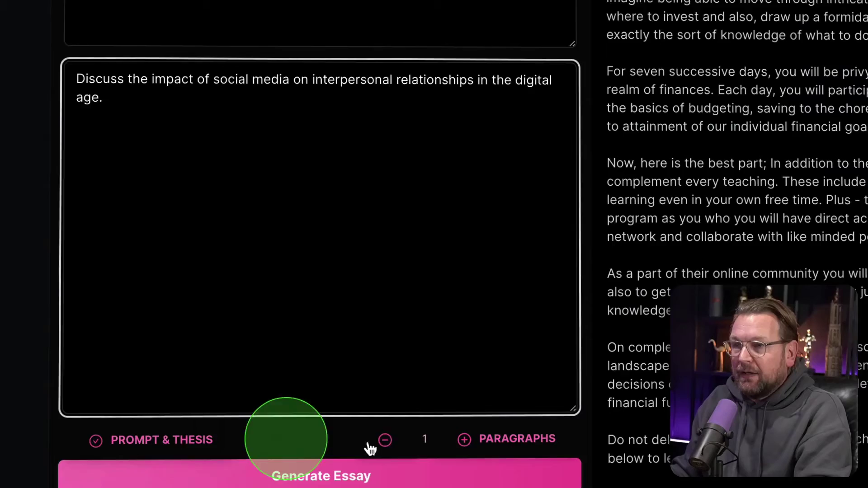
# Step: Set the essay length to 4 paragraphs and keep Medium undetectability mode
pyautogui.click(465, 440)
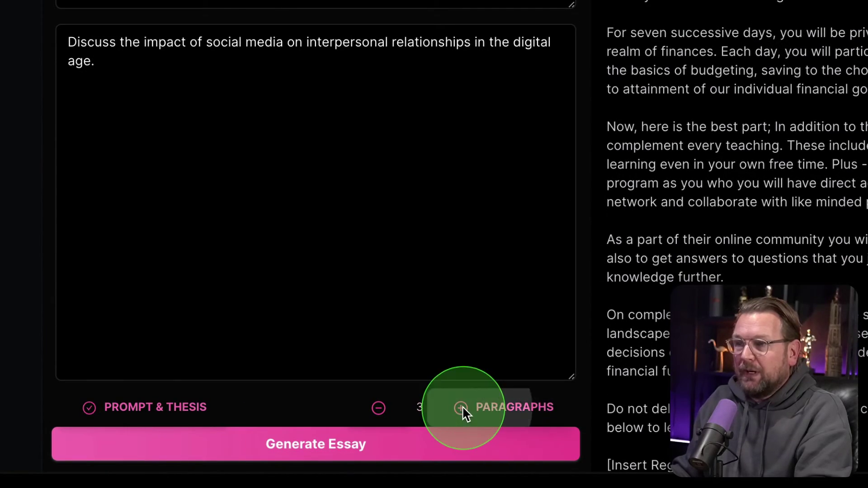
pyautogui.click(461, 409)
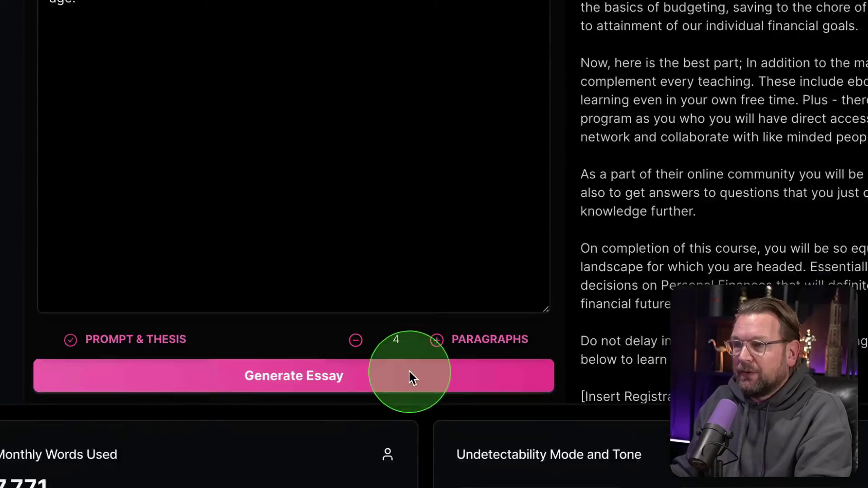
pyautogui.click(115, 363)
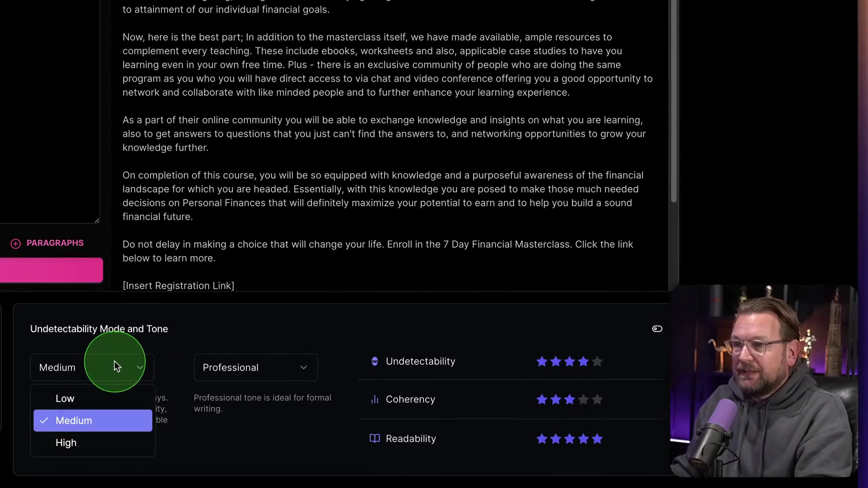
pyautogui.click(249, 366)
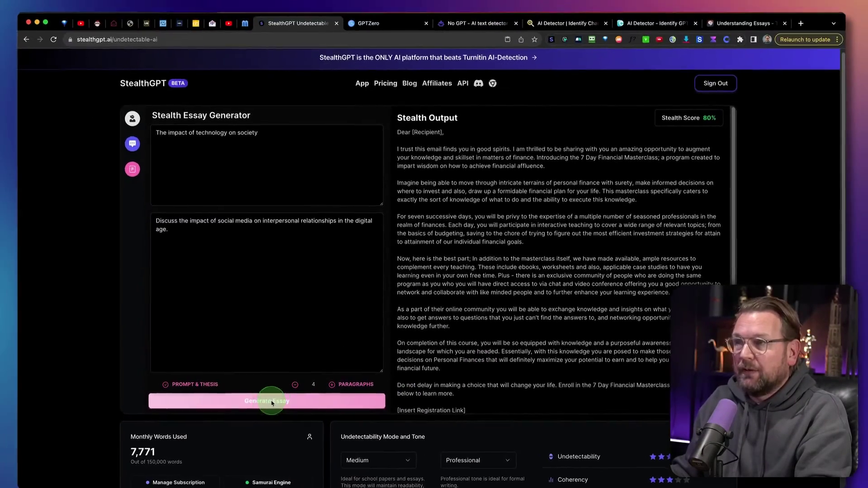
# Step: Generate the social-media relationships essay (86% Stealth Score) and select its full output
pyautogui.click(217, 397)
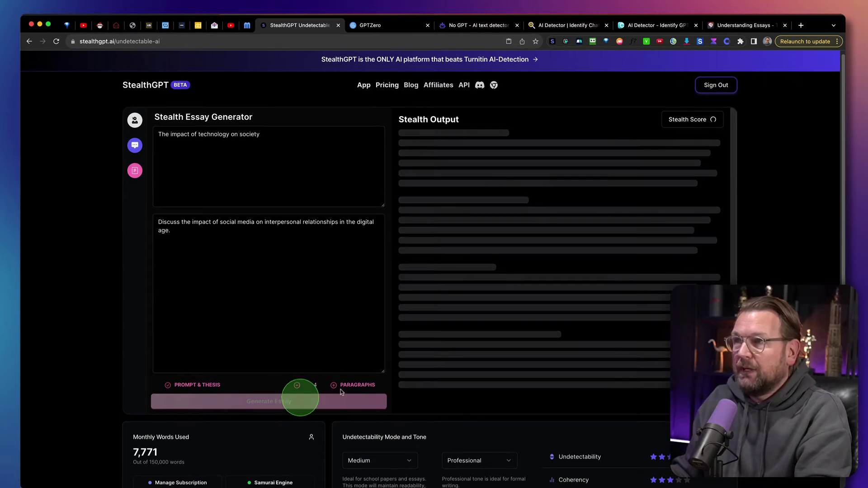
pyautogui.scroll(-1, 373, 349)
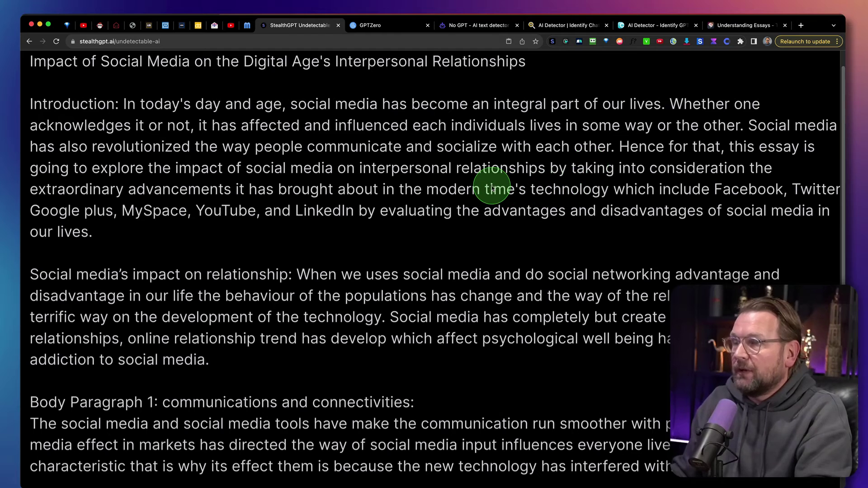
pyautogui.scroll(-5, 491, 187)
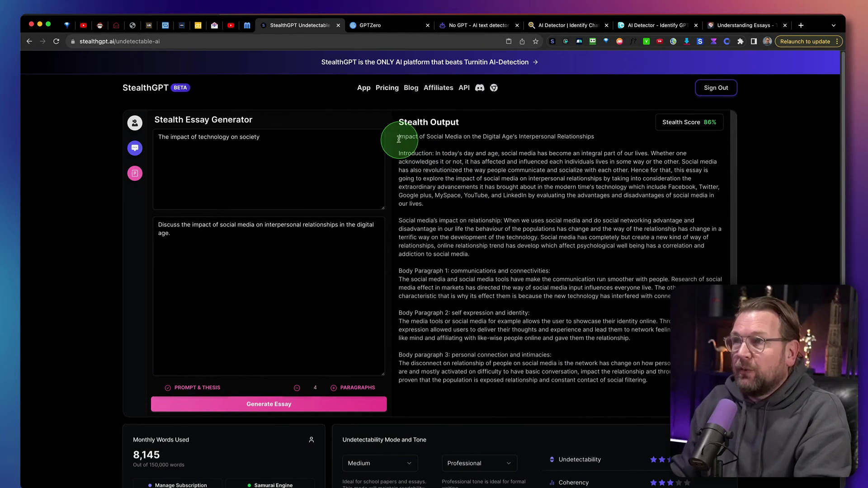
pyautogui.moveTo(400, 138); pyautogui.dragTo(638, 397)
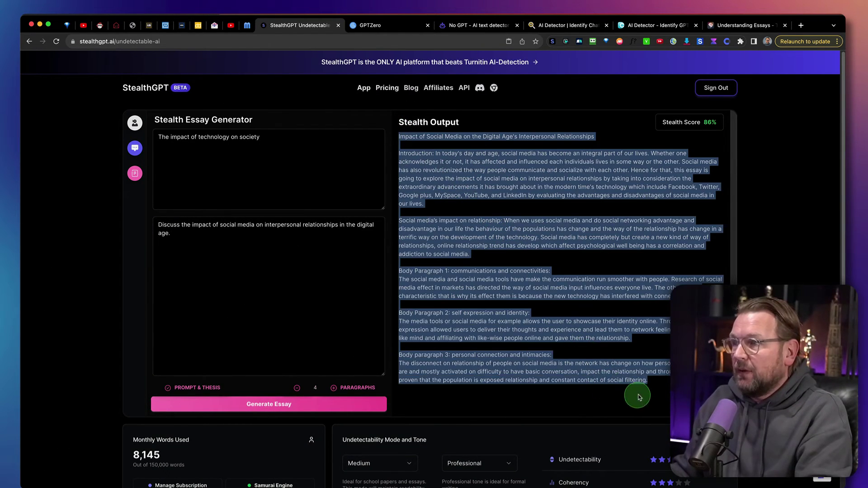
# Step: Paste the 361-word essay into a new GPTZero scan and run it, getting 3% AI
pyautogui.click(398, 25)
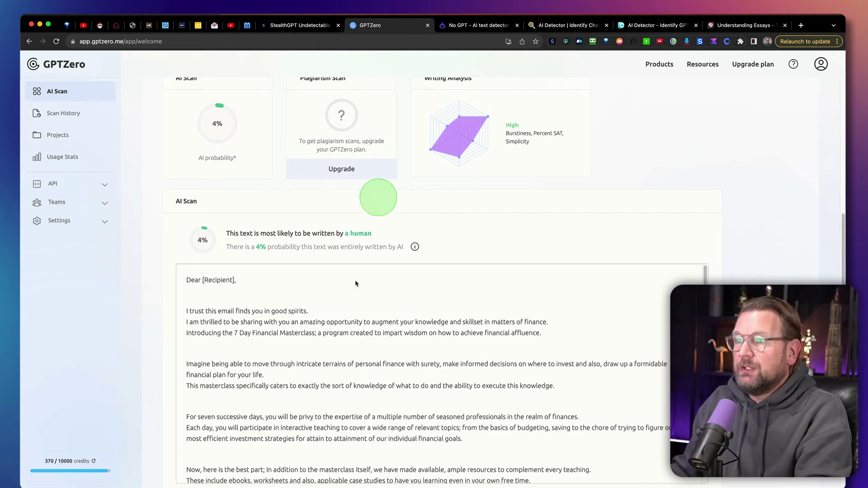
pyautogui.press('super+a')
pyautogui.click(343, 340)
pyautogui.press('super+v')
pyautogui.click(582, 372)
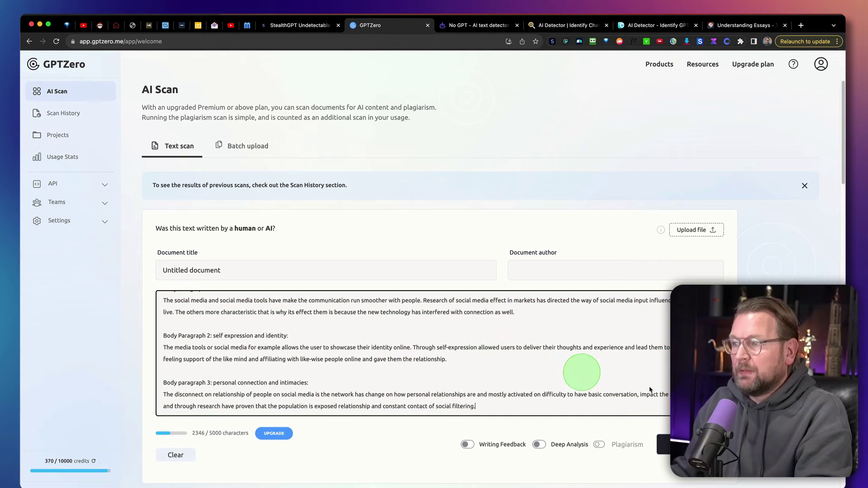
pyautogui.click(665, 444)
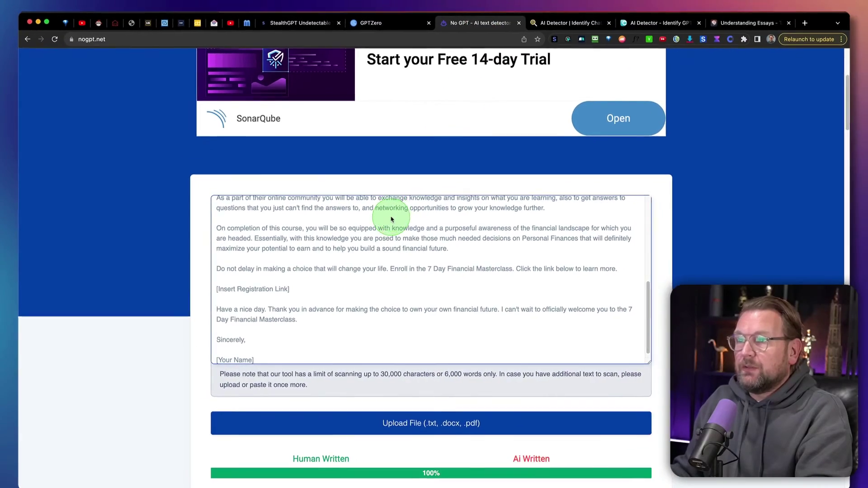
# Step: Replace the email in NoGPT with the social-media essay, rated 100% human-written
pyautogui.press('super+a')
pyautogui.press('super+v')
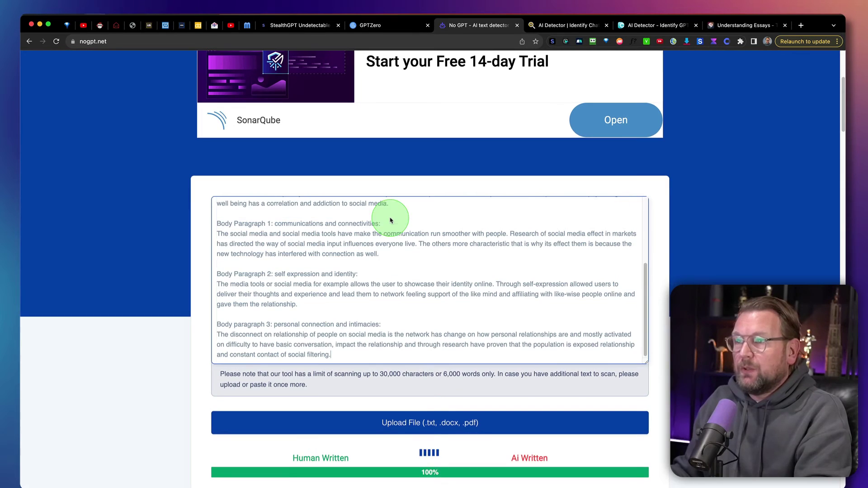
pyautogui.scroll(-2, 429, 271)
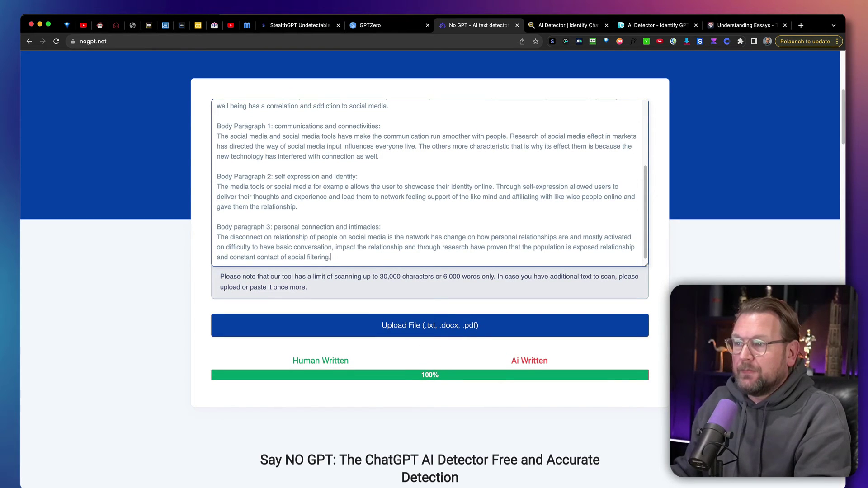
# Step: Paste the essay into PlagiarismDetector.net over the email, pass the reCAPTCHA and detect AI content
pyautogui.click(571, 27)
pyautogui.click(343, 366)
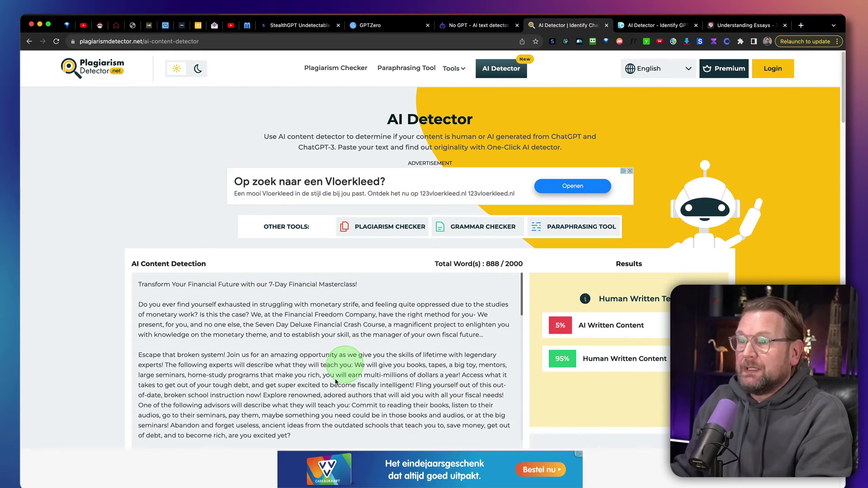
pyautogui.press('super+a')
pyautogui.press('super+v')
pyautogui.scroll(-3, 344, 357)
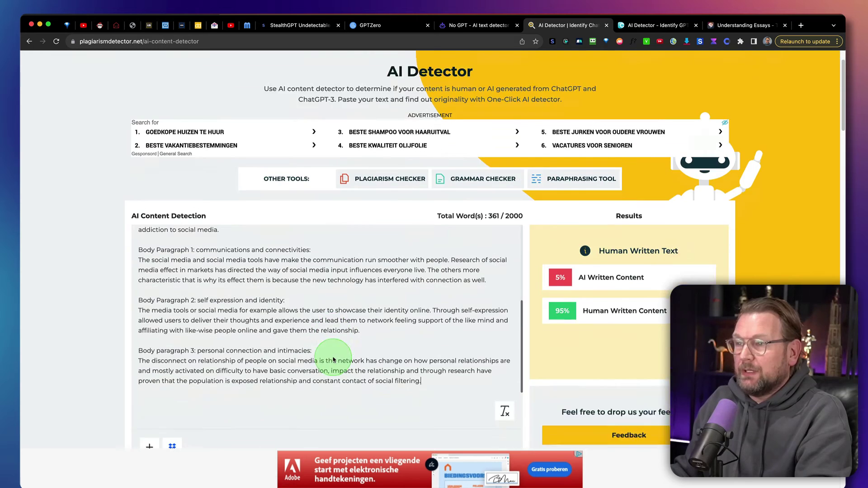
pyautogui.scroll(-3, 475, 379)
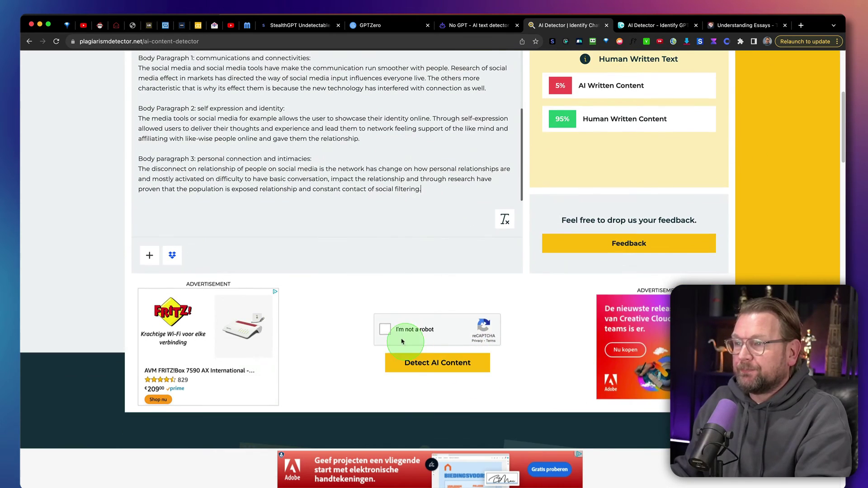
pyautogui.click(442, 367)
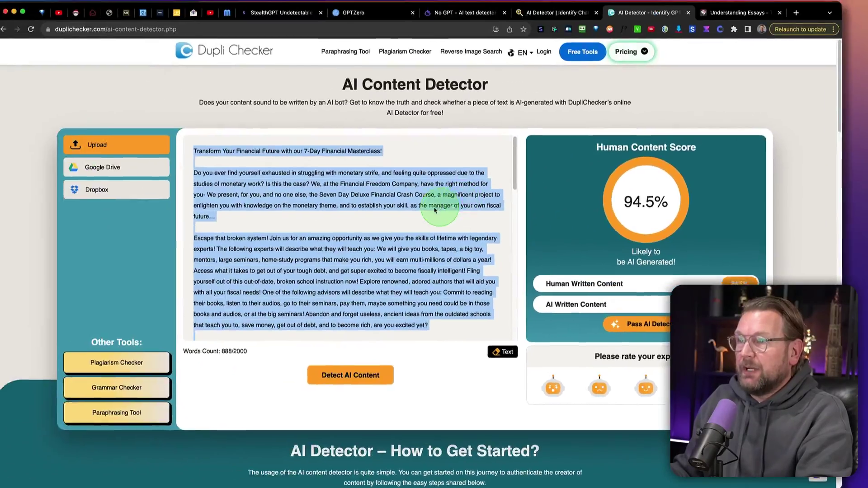
# Step: Paste the essay into Duplichecker and detect AI content, scoring 0% AI
pyautogui.hotkey('ctrl', 'v')
pyautogui.click(349, 381)
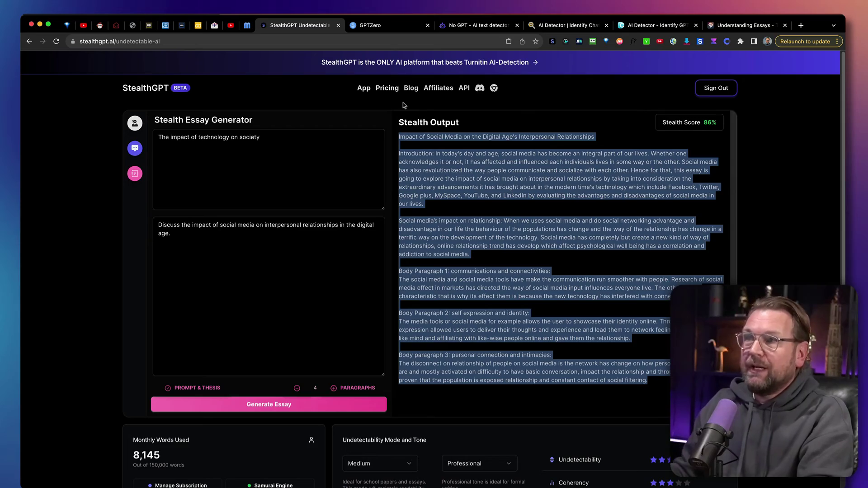
# Step: Open StealthGPT's 'Extend ChatGPT With Stealth' Chrome extension page with its how-to video
pyautogui.click(494, 89)
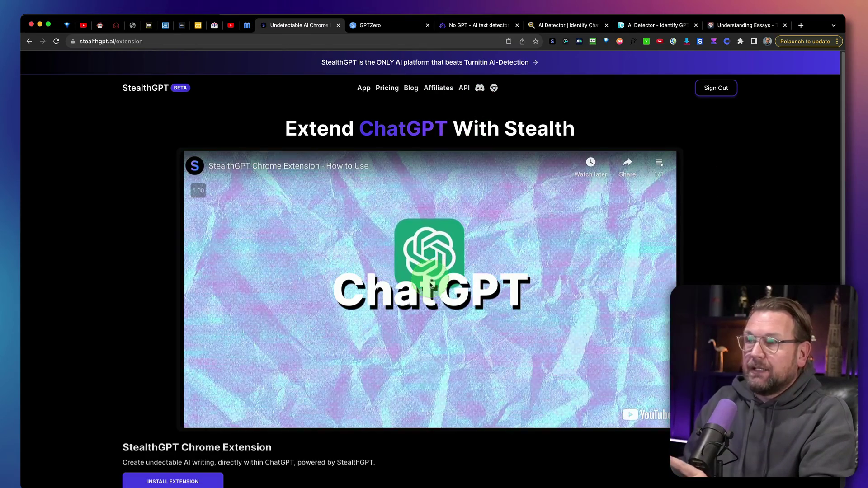